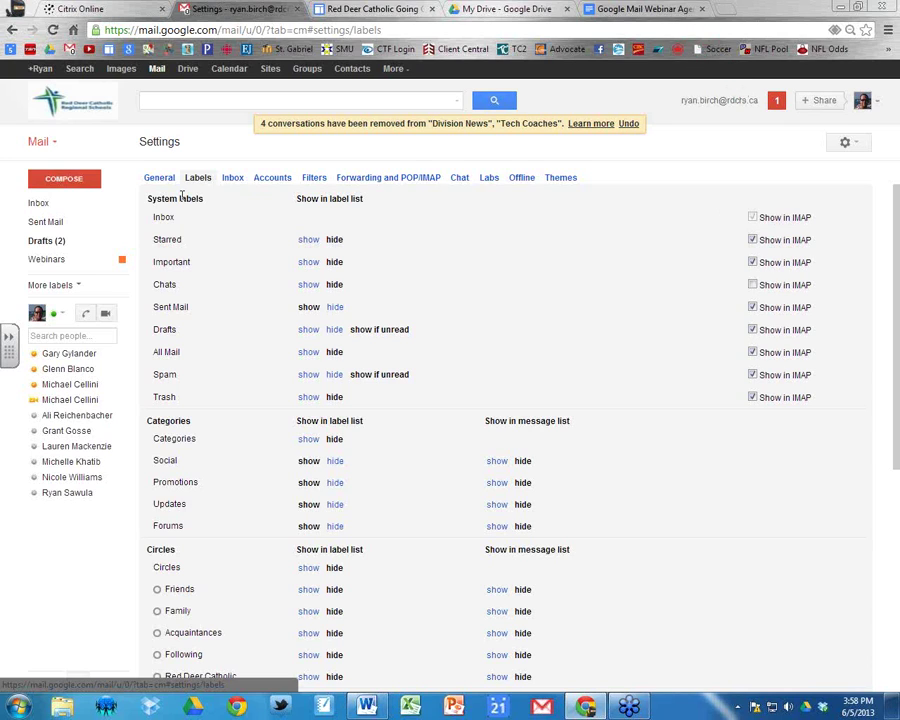
Expand the full label list, collapse it again, and return to the inbox.
left_click(200, 180)
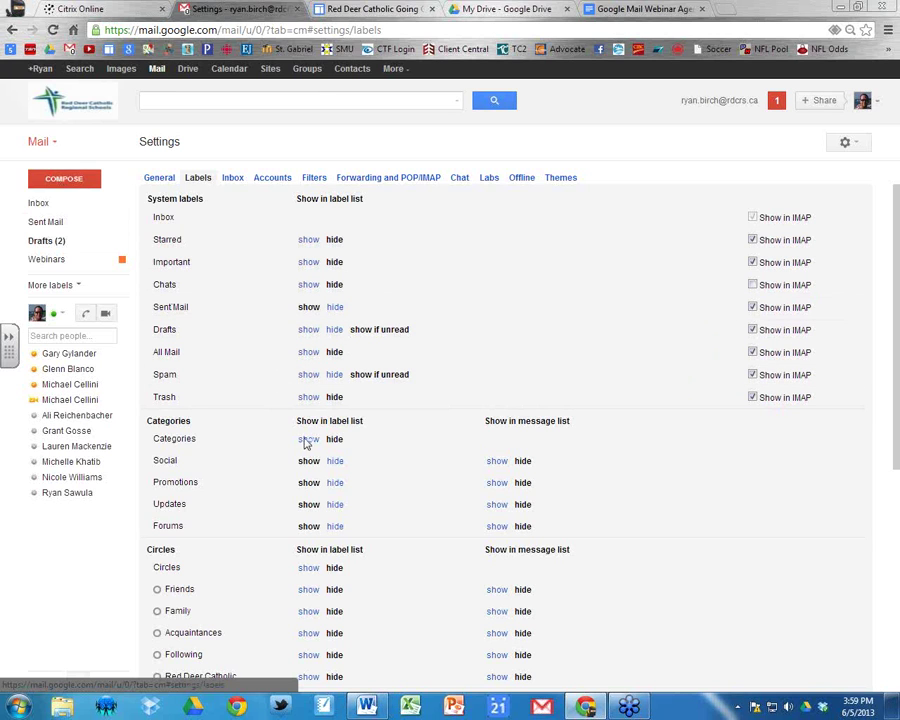
scroll(885, 320, "down", 5)
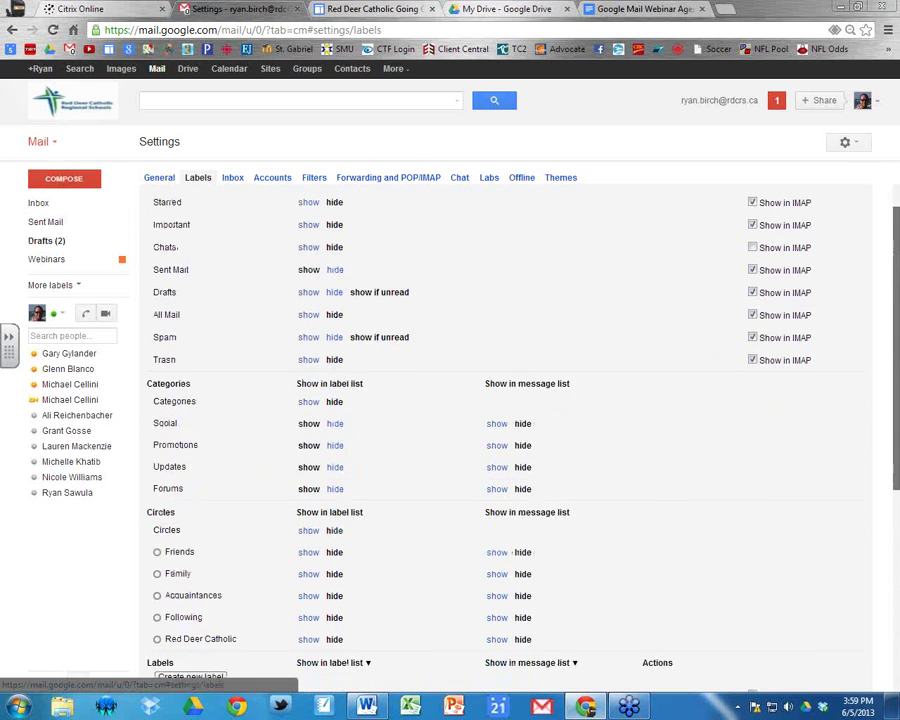
scroll(160, 420, "down", 1)
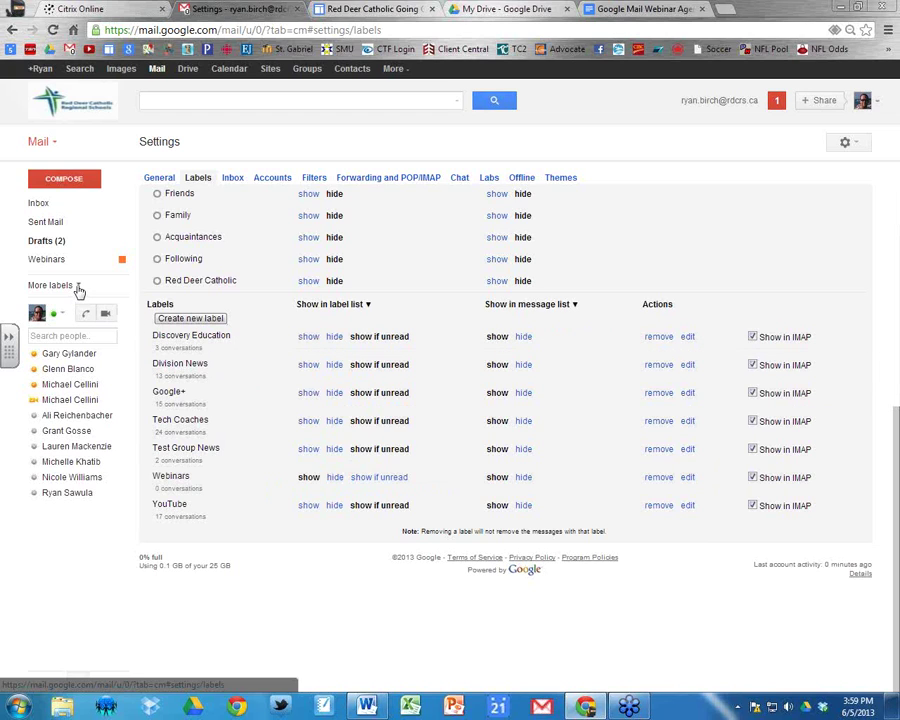
left_click(72, 286)
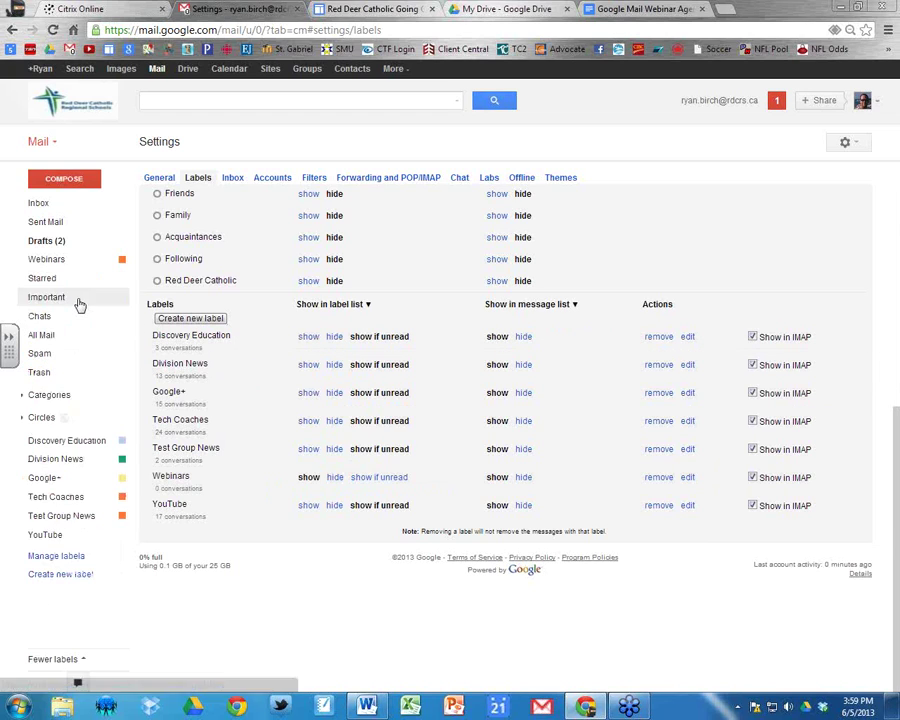
left_click(64, 660)
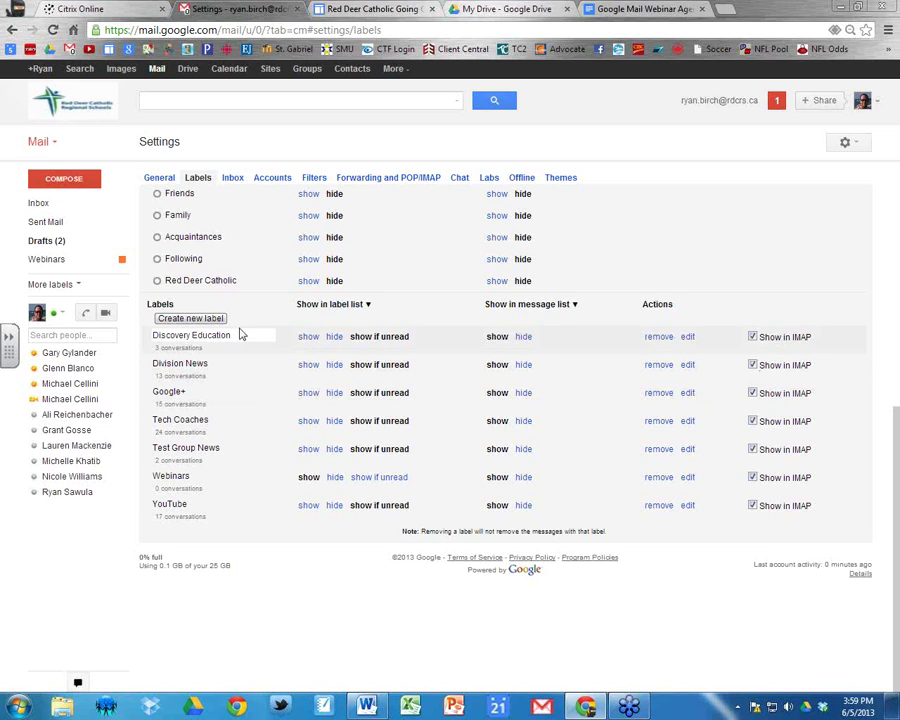
left_click(54, 208)
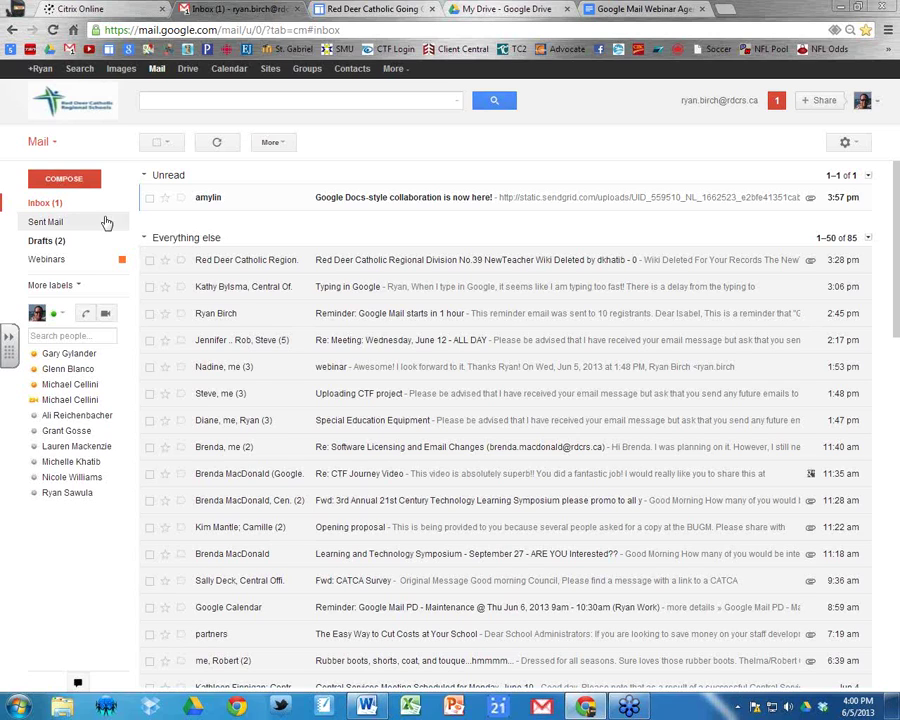
Reload the inbox, toggle More labels open and closed, and bring up the gear menu.
left_click(41, 205)
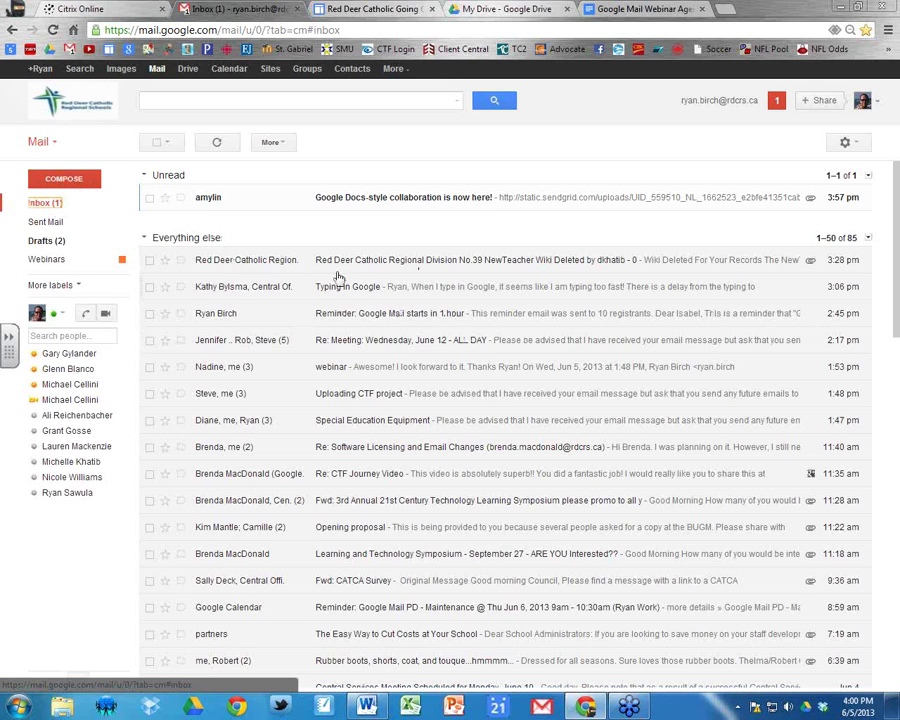
left_click(70, 286)
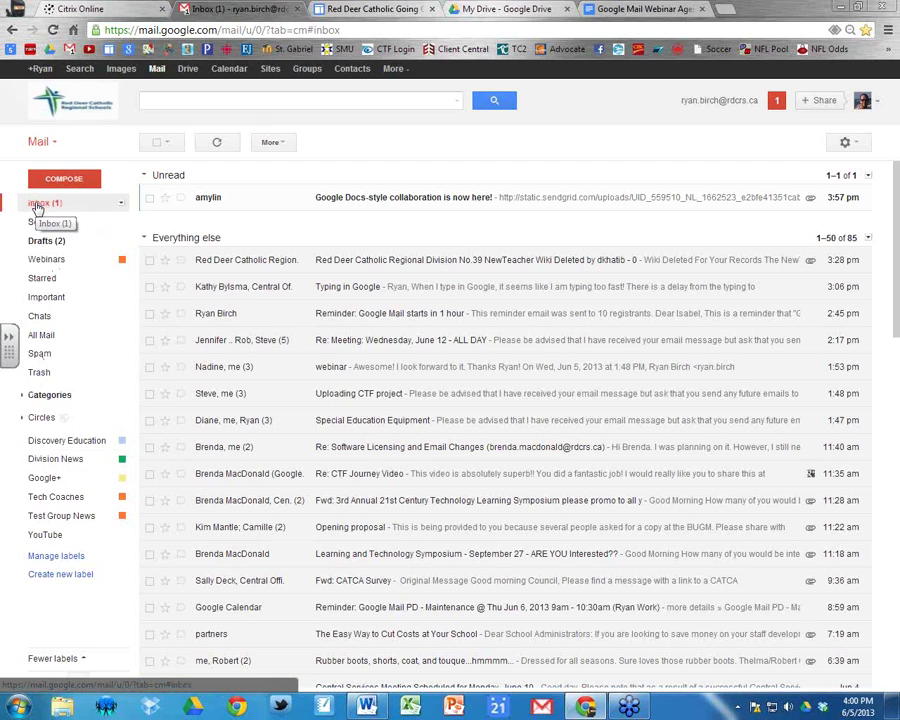
left_click(79, 660)
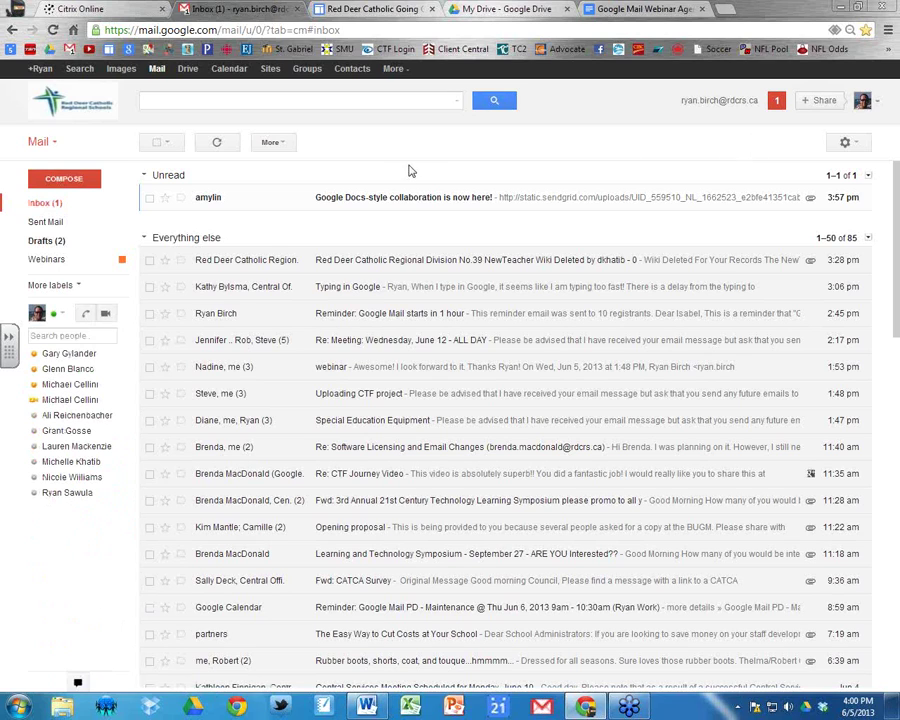
left_click(857, 145)
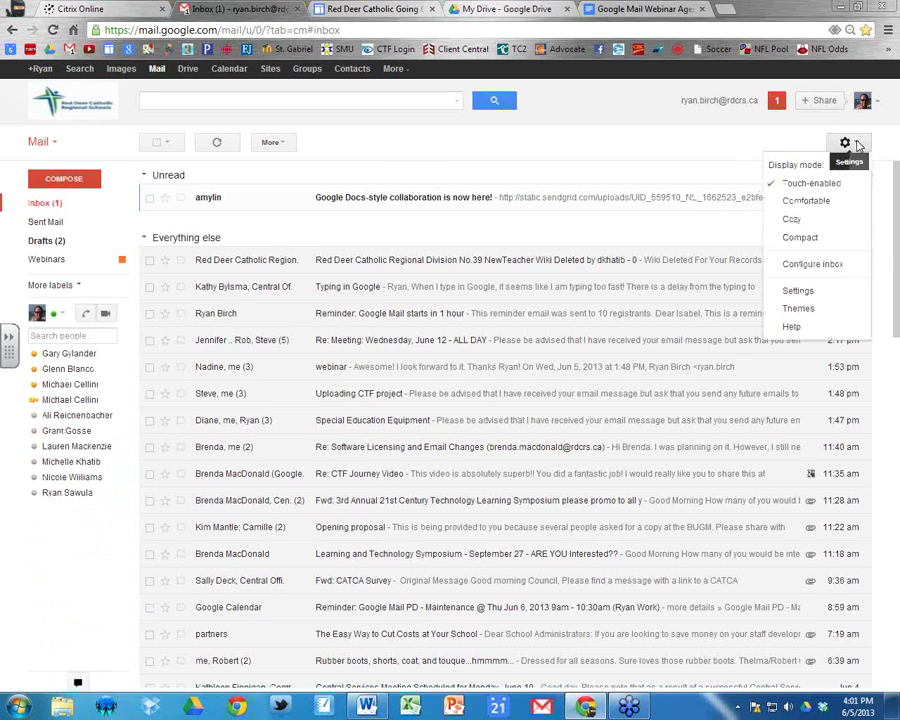
Go to Settings > Filters and start a new filter.
left_click(798, 291)
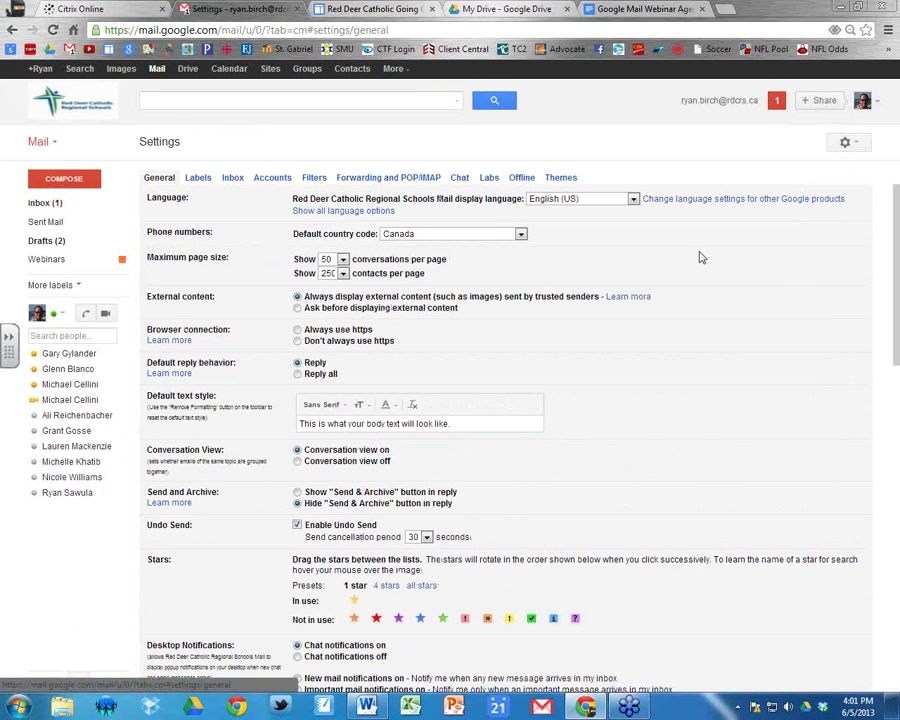
left_click(313, 178)
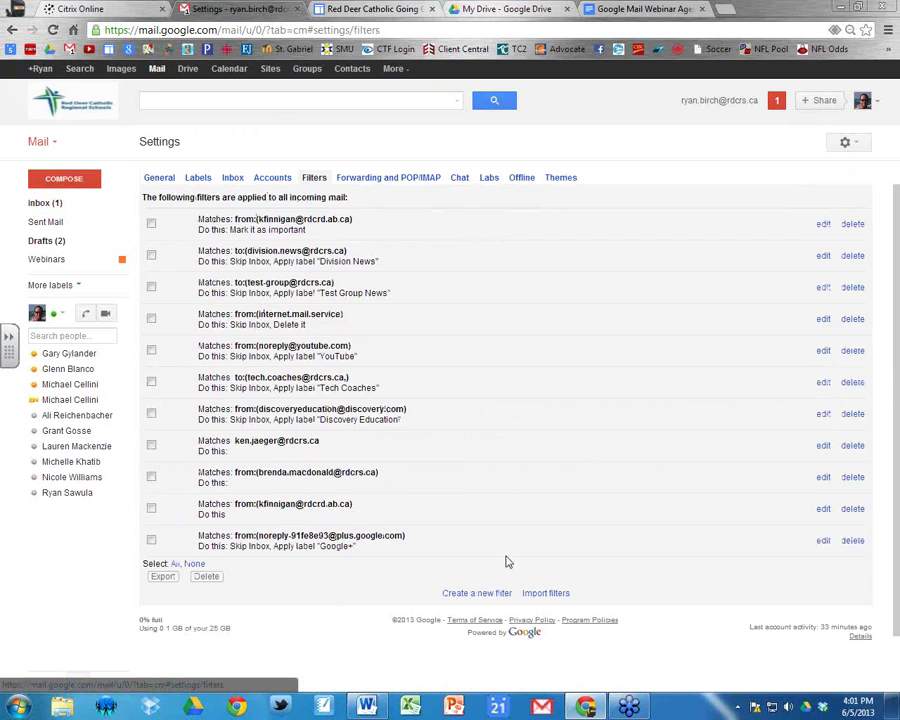
left_click(480, 594)
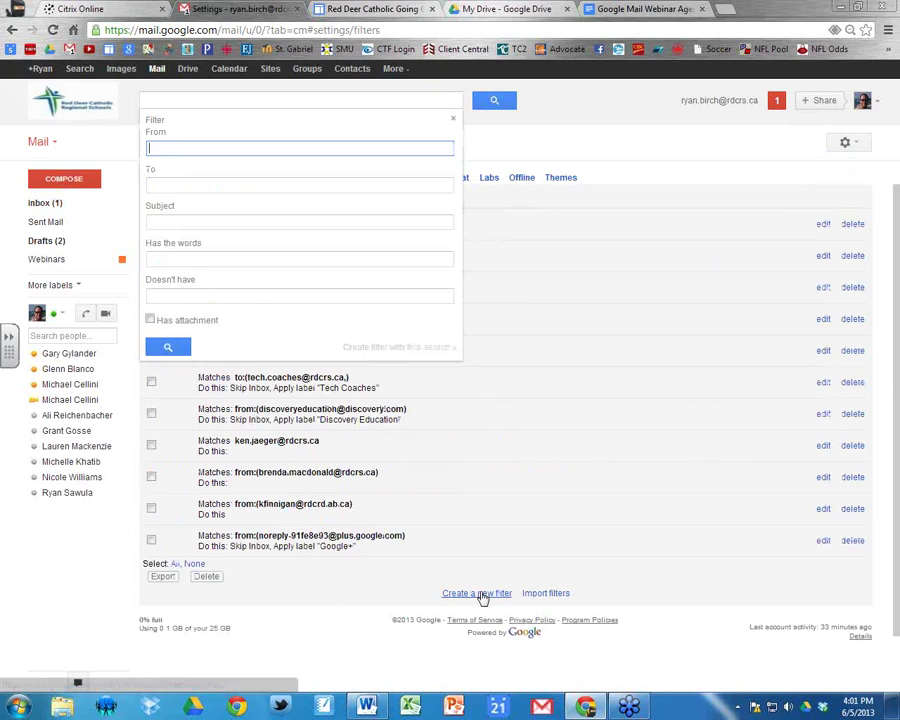
Set the filter's To field to the Division News address and create a filter from that search.
left_click(174, 186)
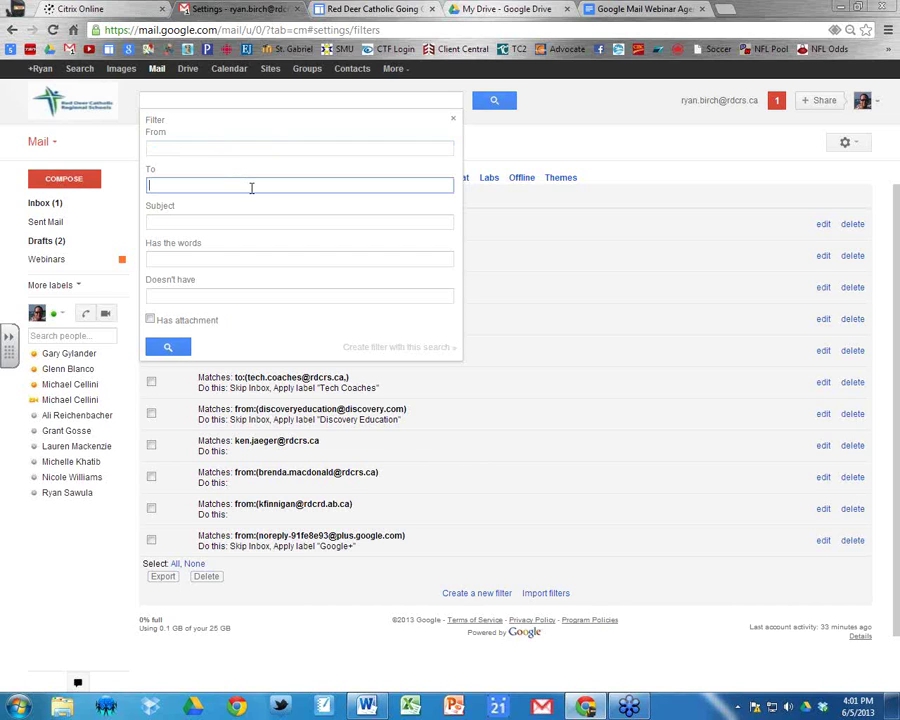
left_click(203, 150)
left_click(194, 183)
type("division")
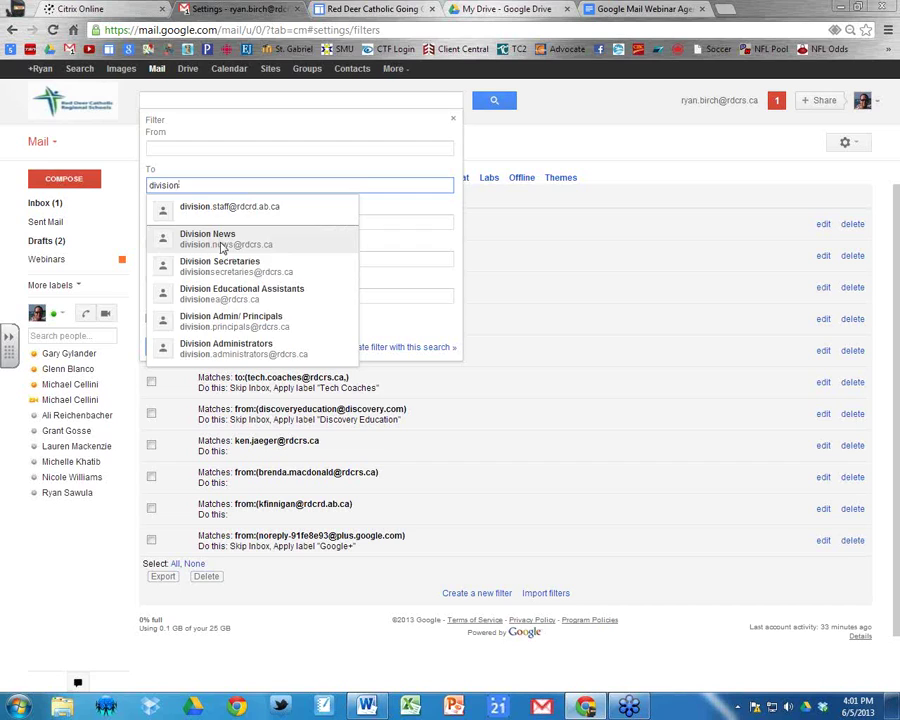
left_click(223, 248)
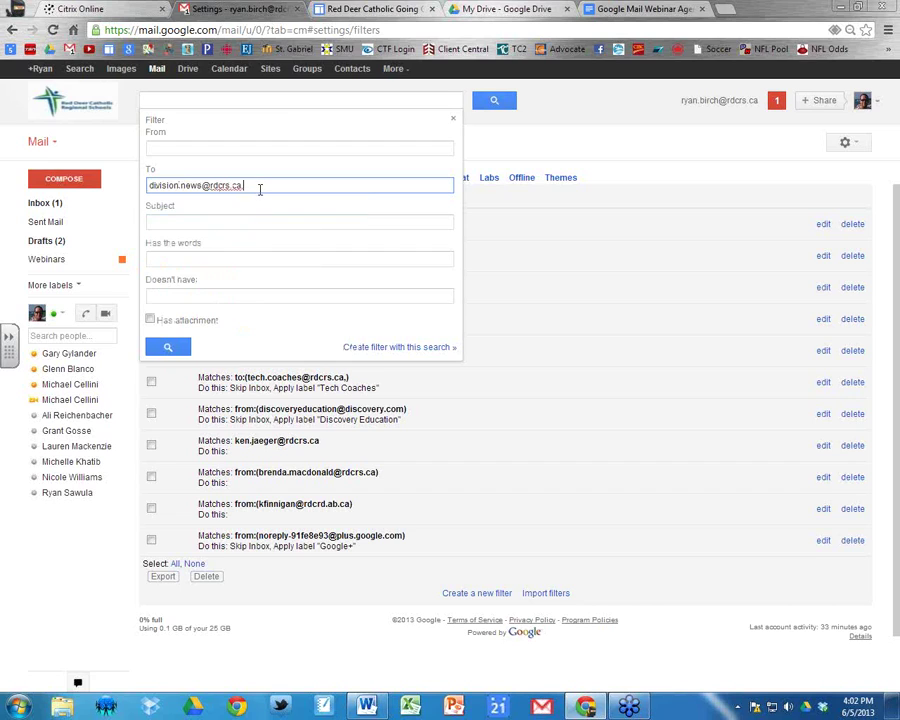
left_click(159, 181)
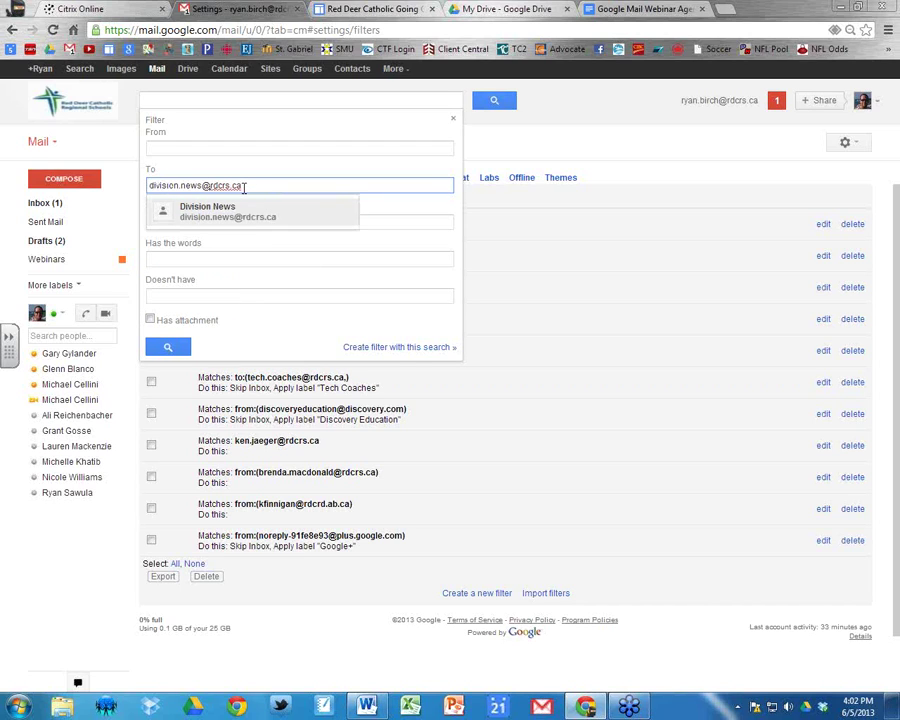
left_click(394, 348)
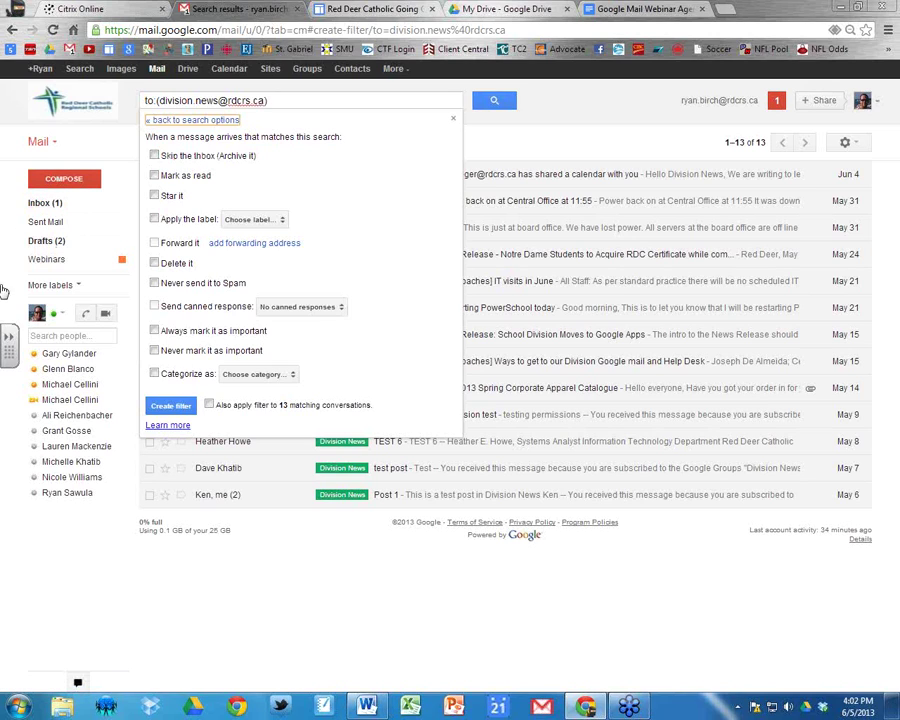
Make the filter skip the inbox, apply Division News, cover 13 conversations, and create it.
left_click(154, 156)
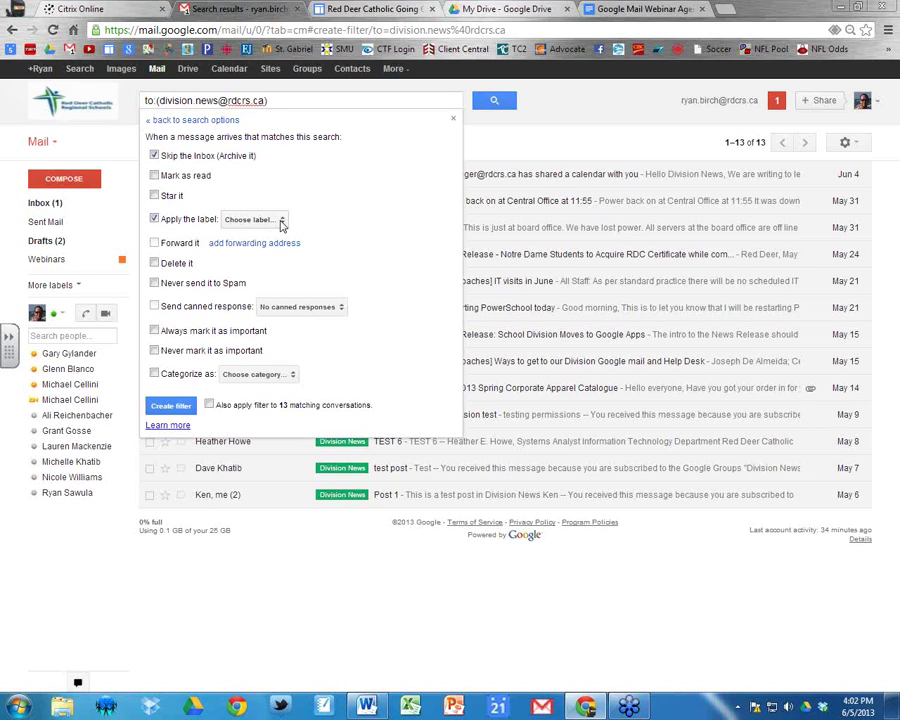
left_click(281, 222)
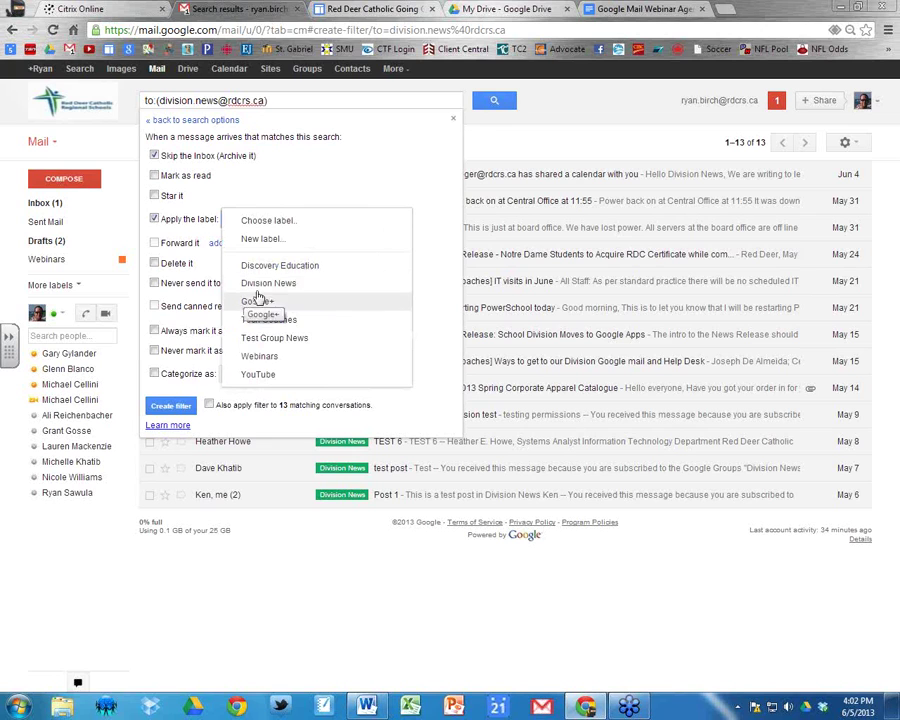
left_click(261, 240)
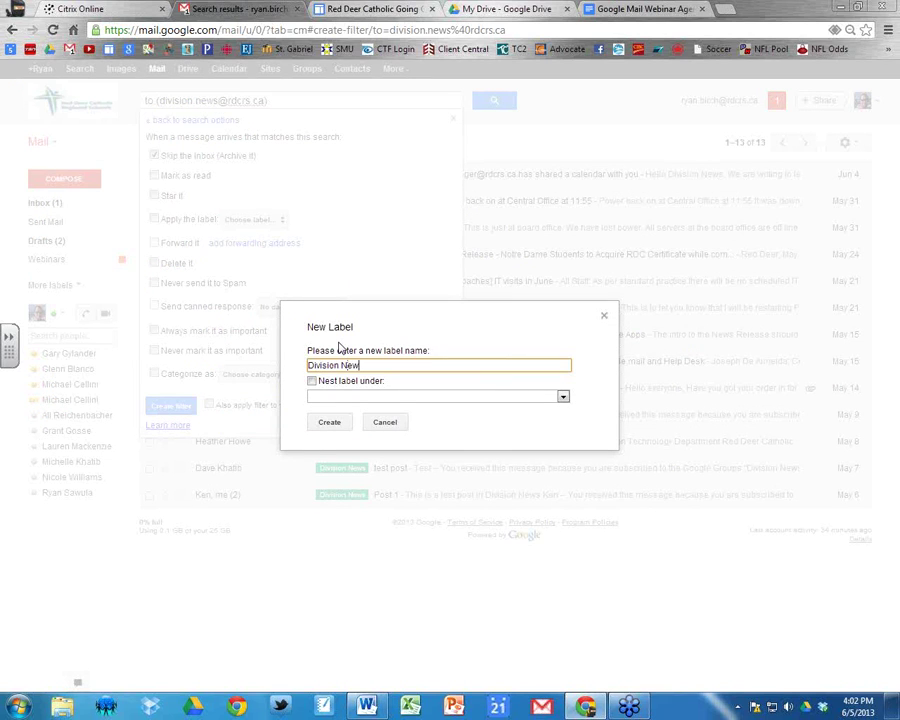
left_click(385, 423)
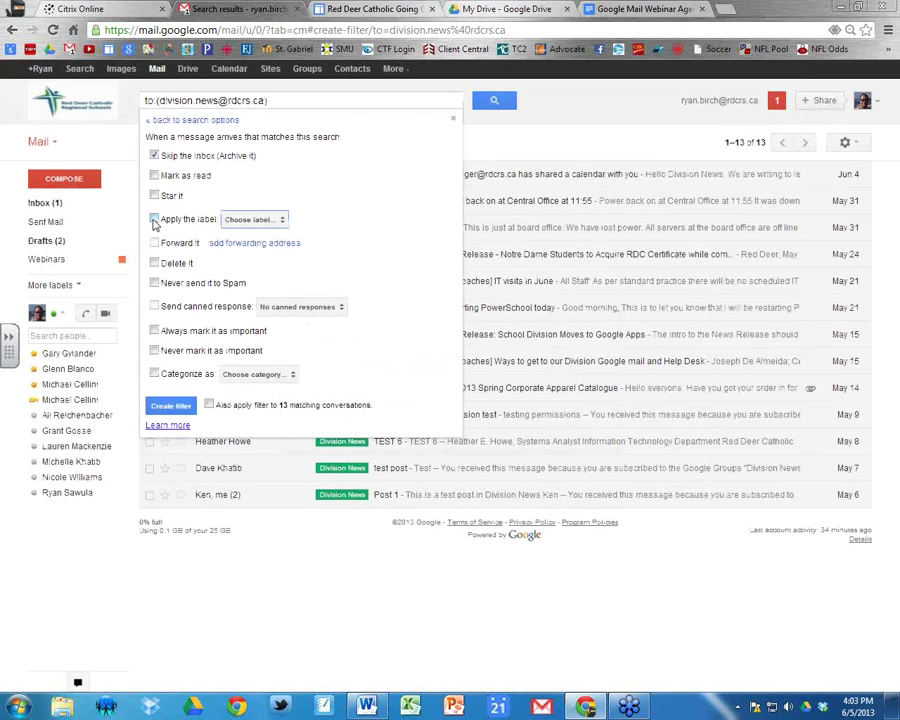
left_click(279, 222)
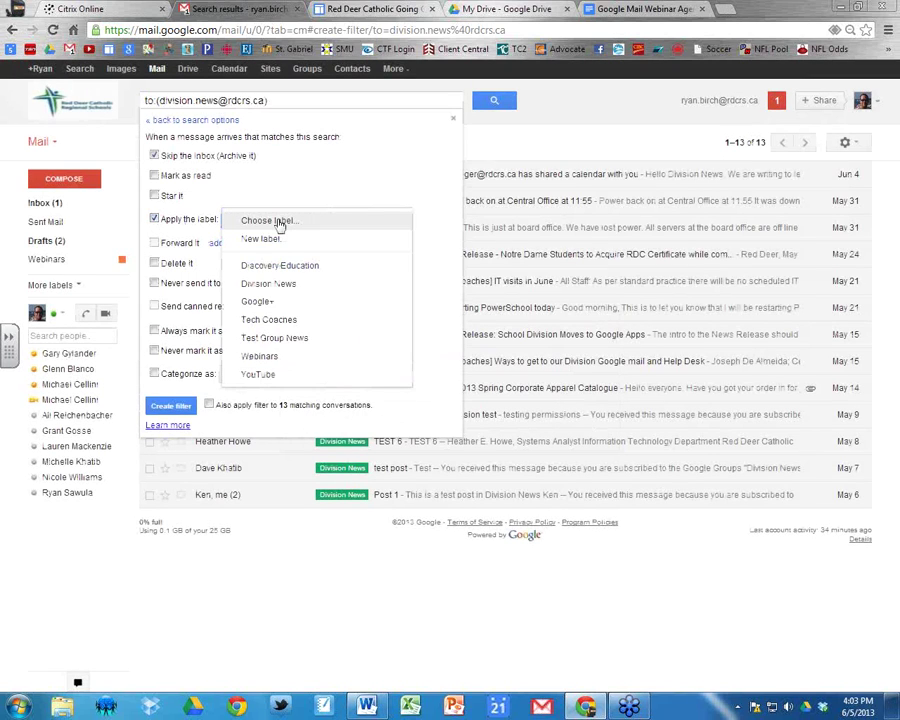
left_click(277, 285)
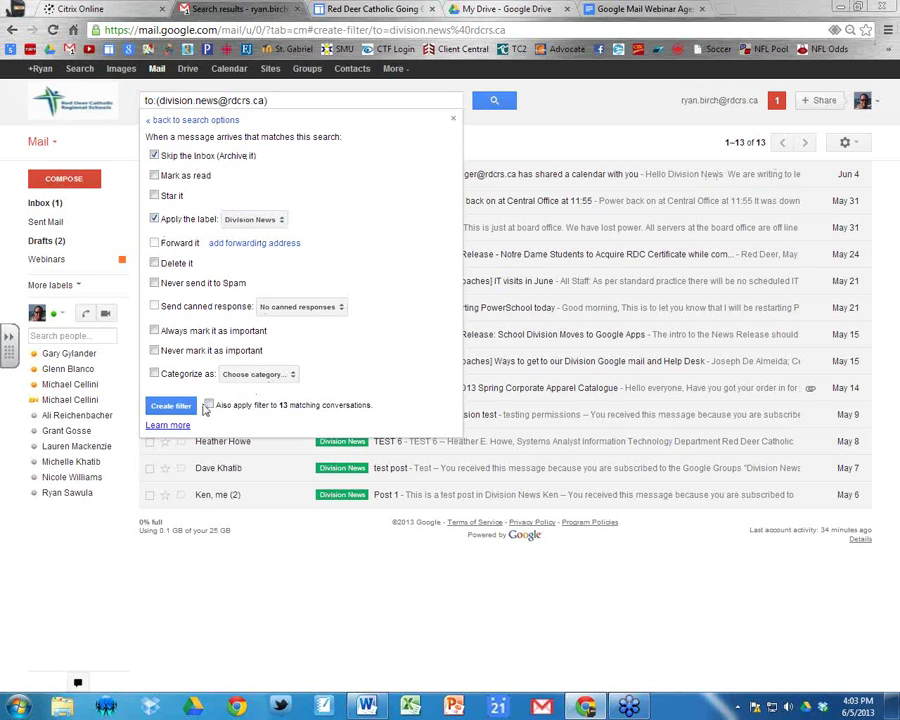
left_click(210, 406)
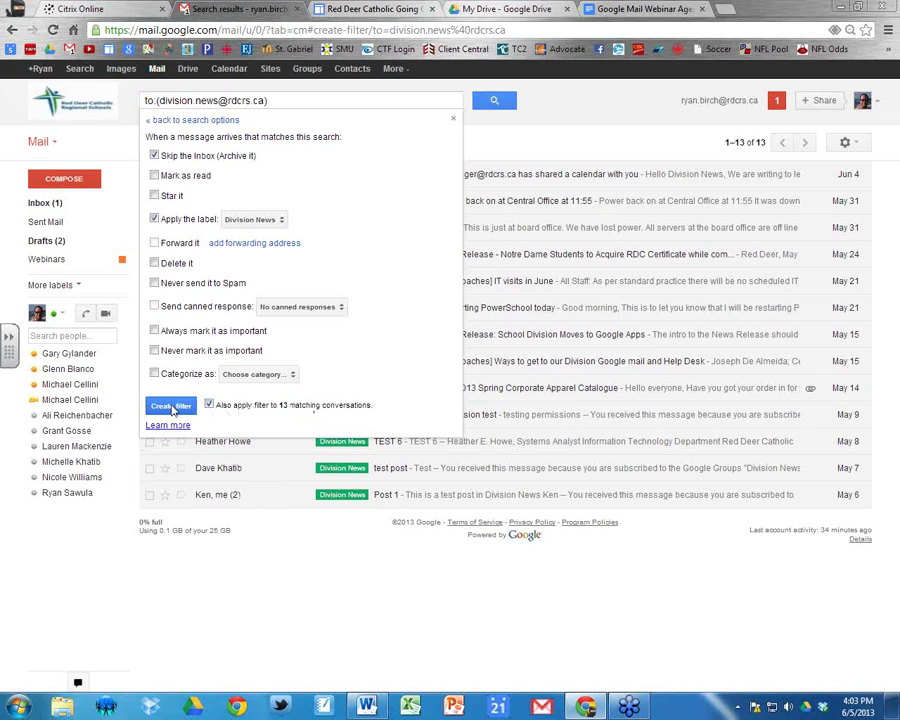
left_click(173, 408)
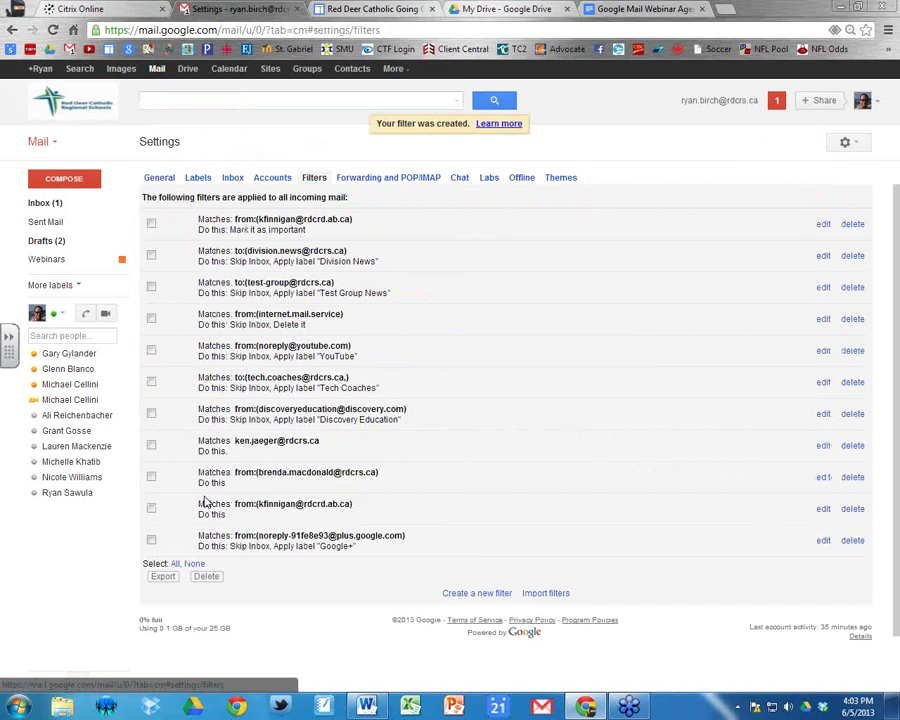
Open the Division News label's messages from the expanded label list.
left_click(60, 204)
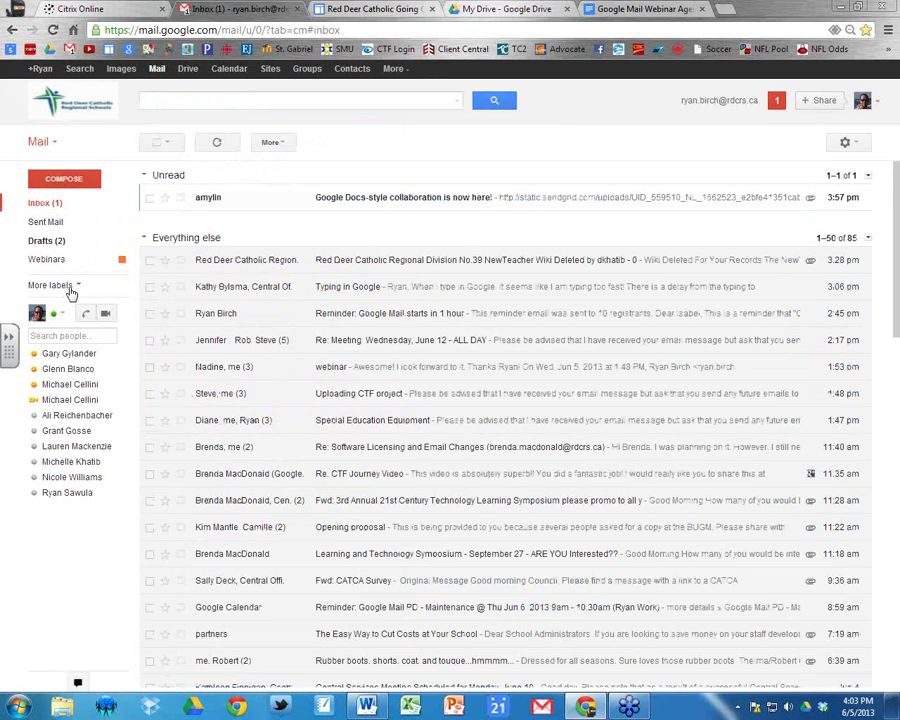
left_click(66, 287)
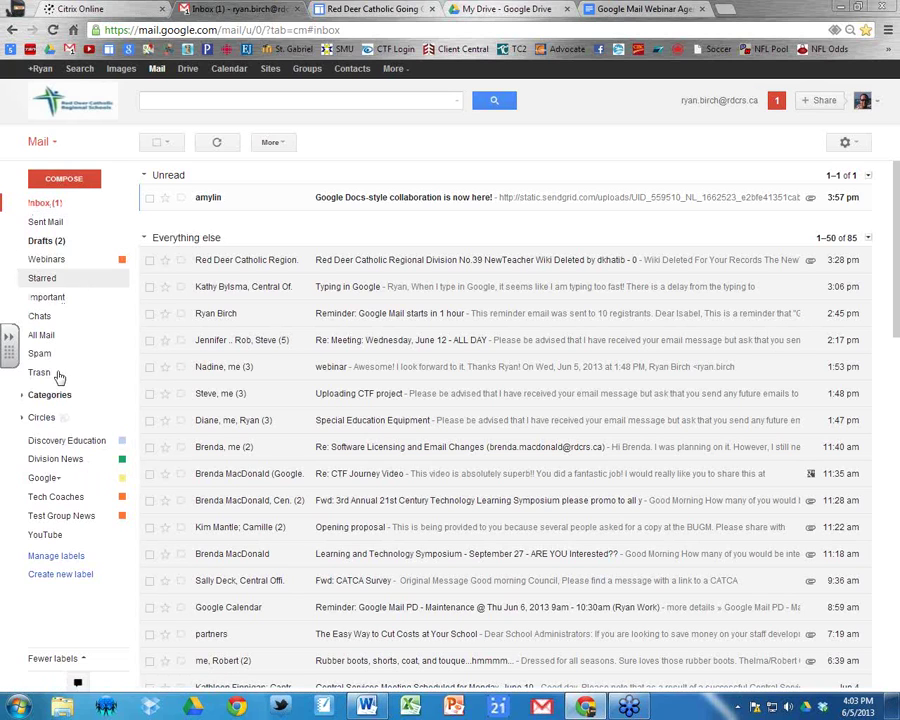
left_click(56, 459)
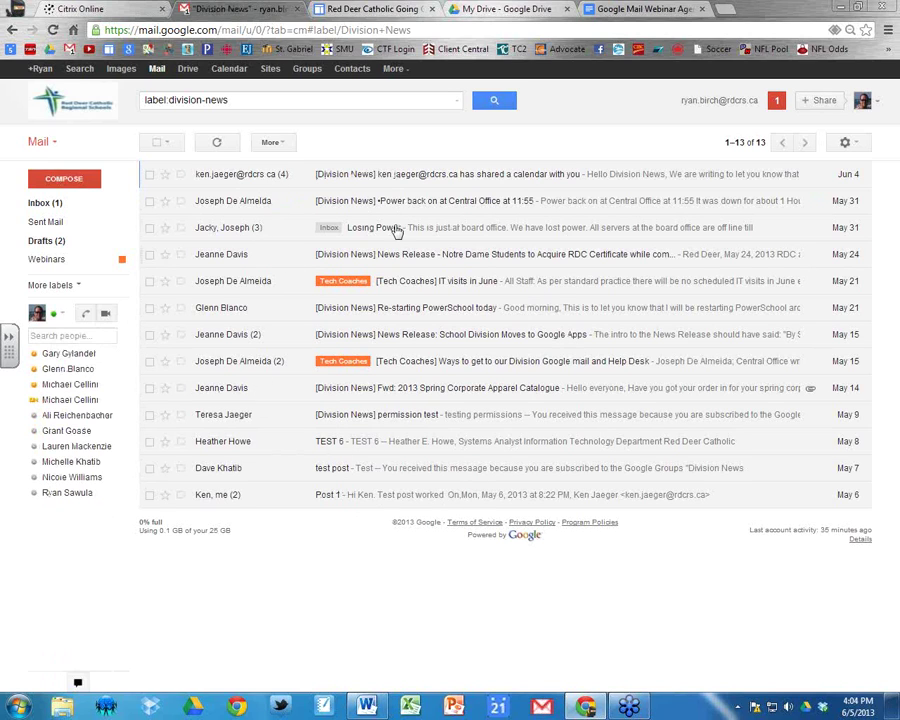
Try Show and Hide for Division News, then set it to Show if unread.
left_click(80, 285)
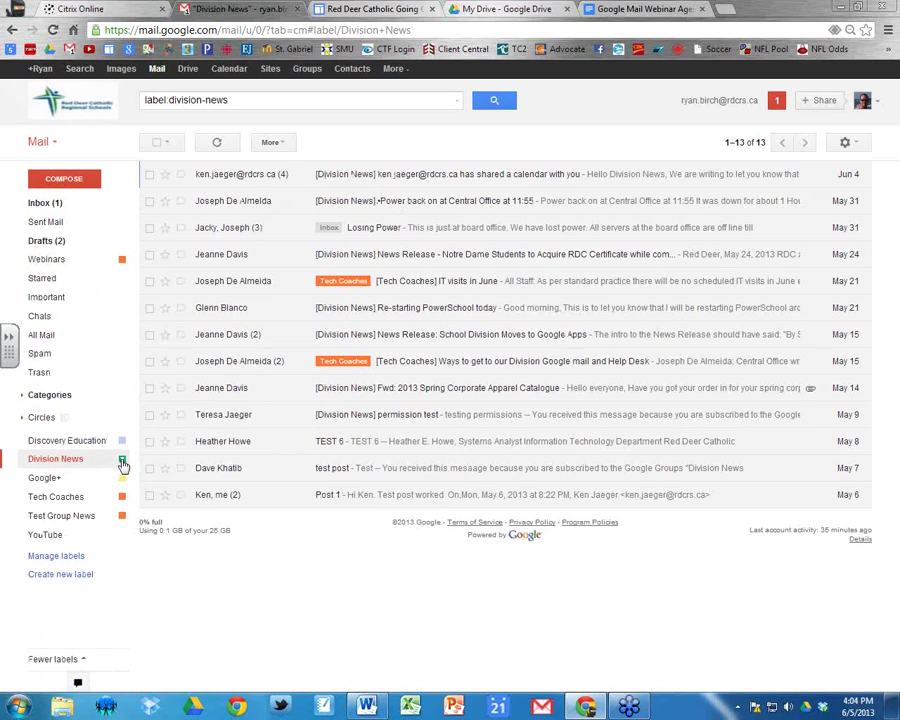
left_click(122, 461)
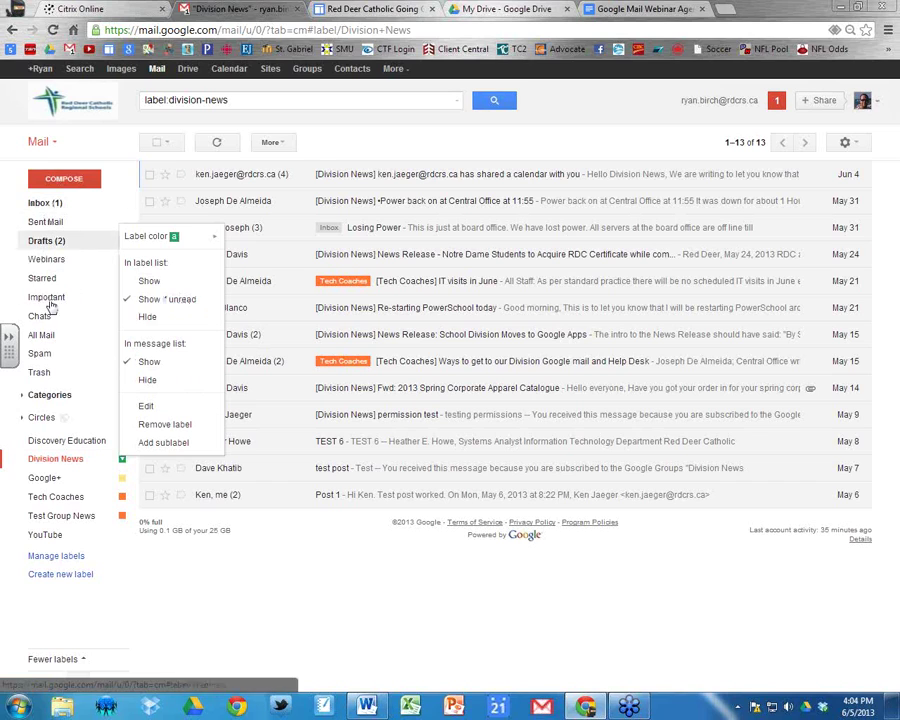
left_click(150, 281)
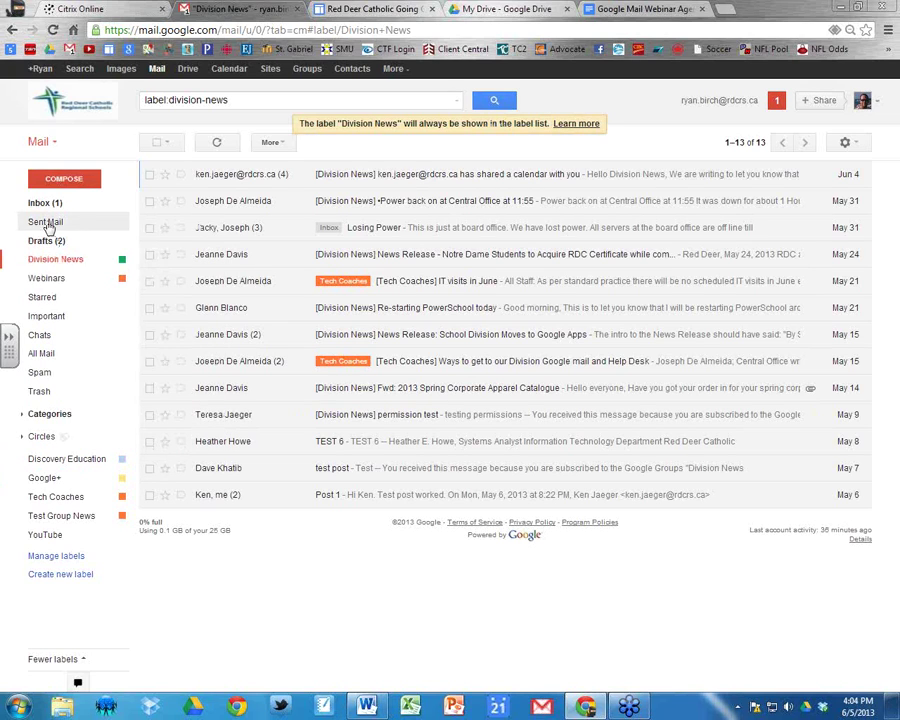
left_click(121, 259)
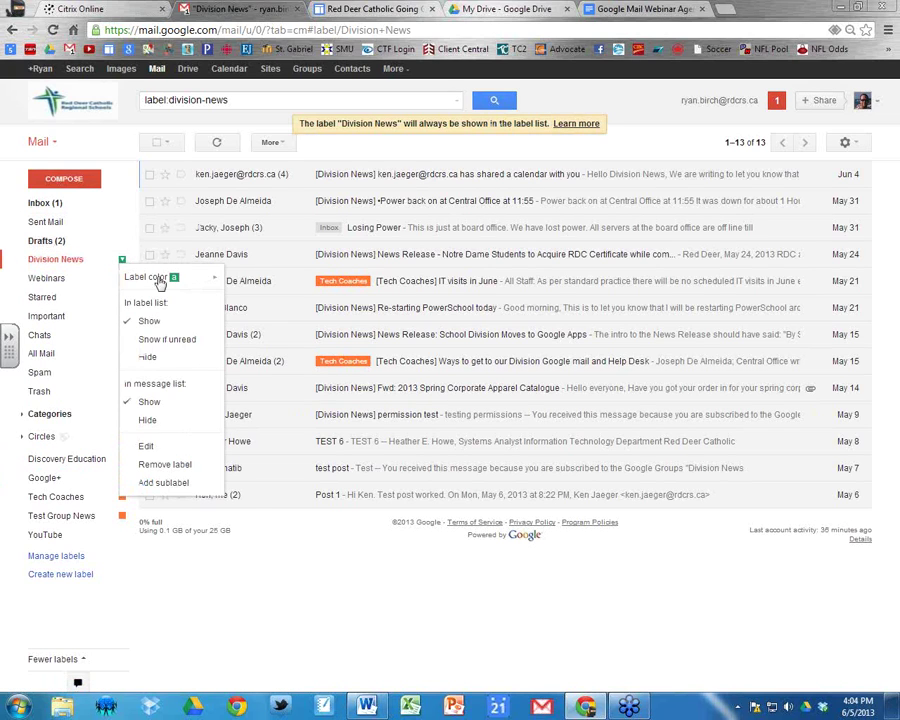
left_click(148, 358)
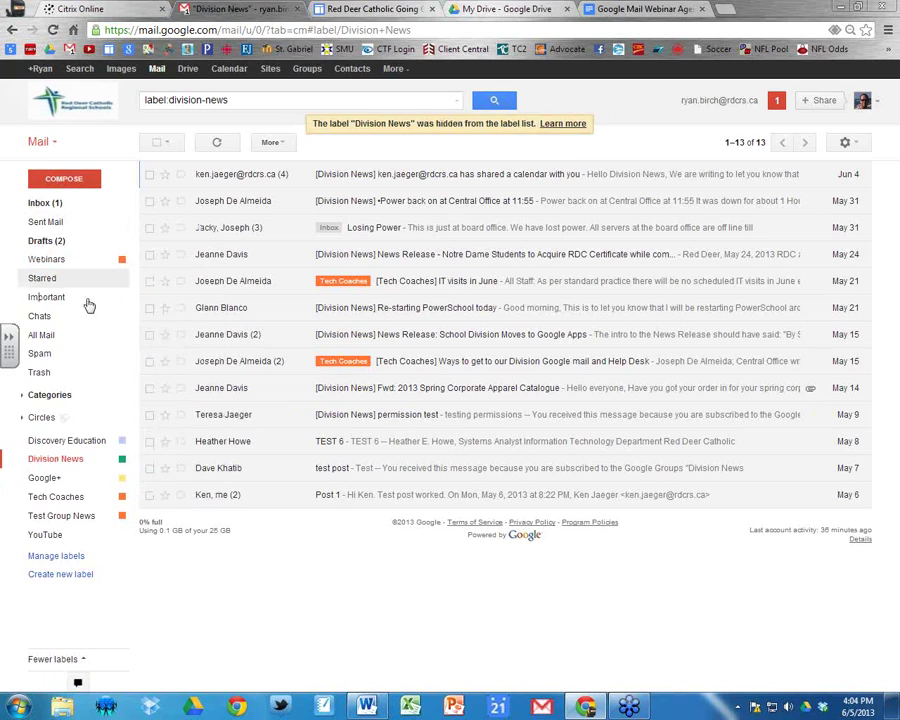
left_click(74, 660)
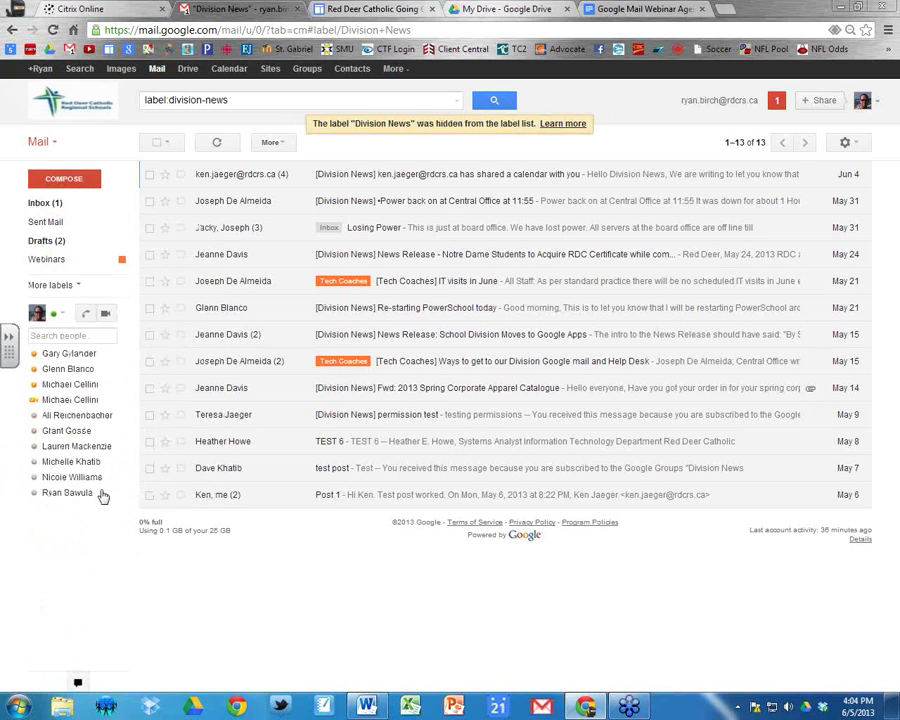
left_click(70, 288)
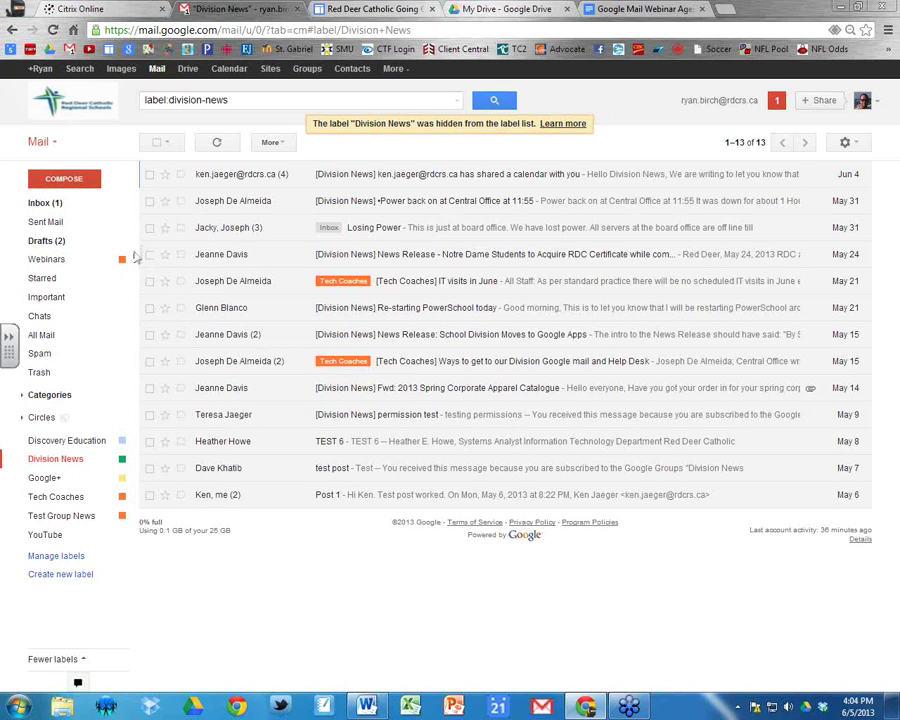
left_click(122, 461)
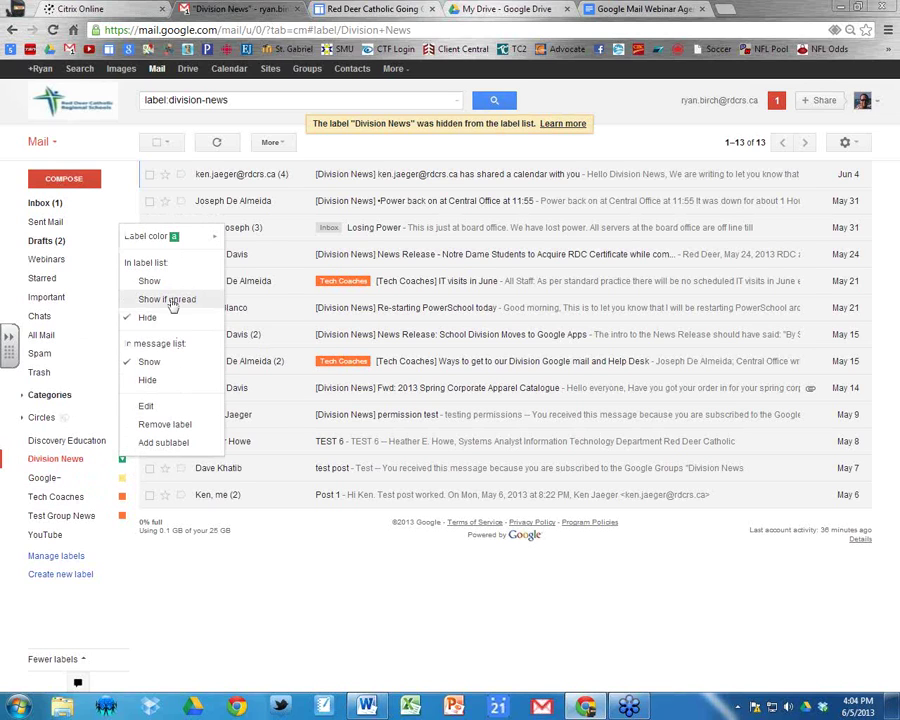
left_click(168, 300)
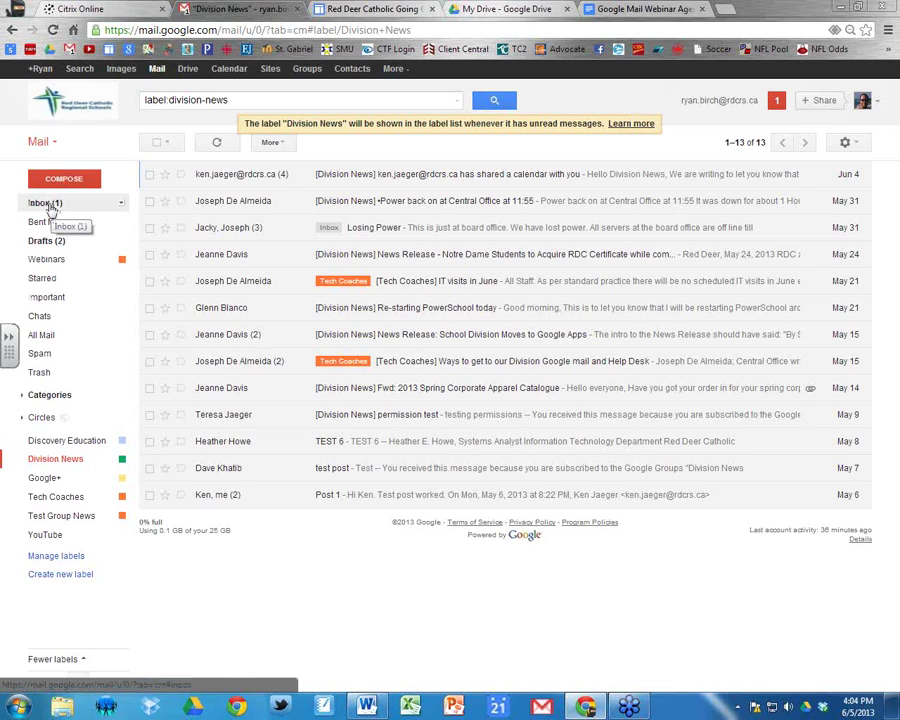
Start a new filter for mail from a chosen contact and continue to its actions.
left_click(47, 204)
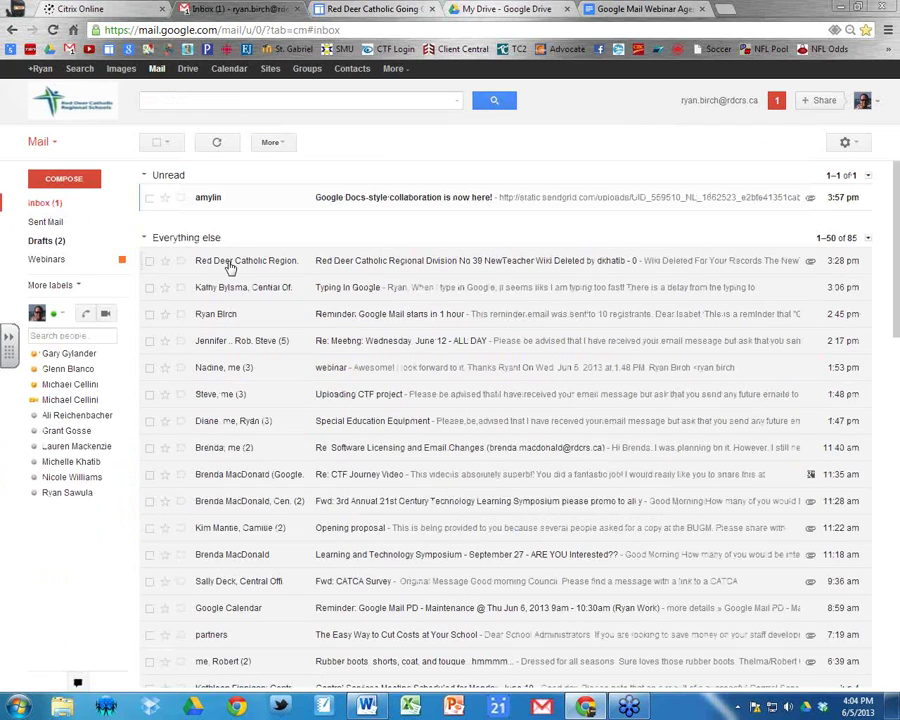
left_click(855, 145)
left_click(799, 290)
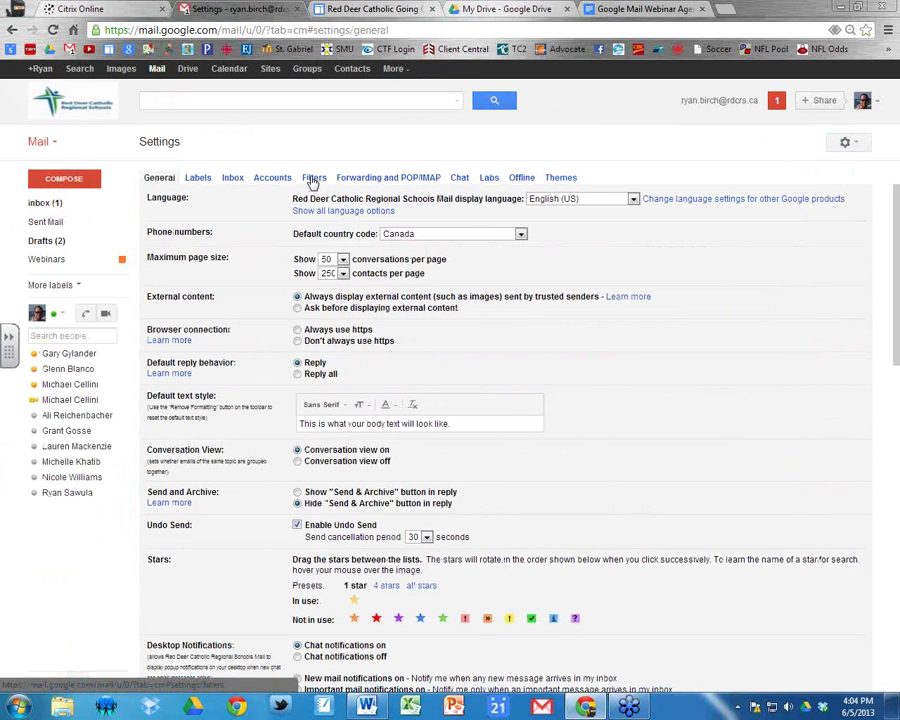
left_click(312, 178)
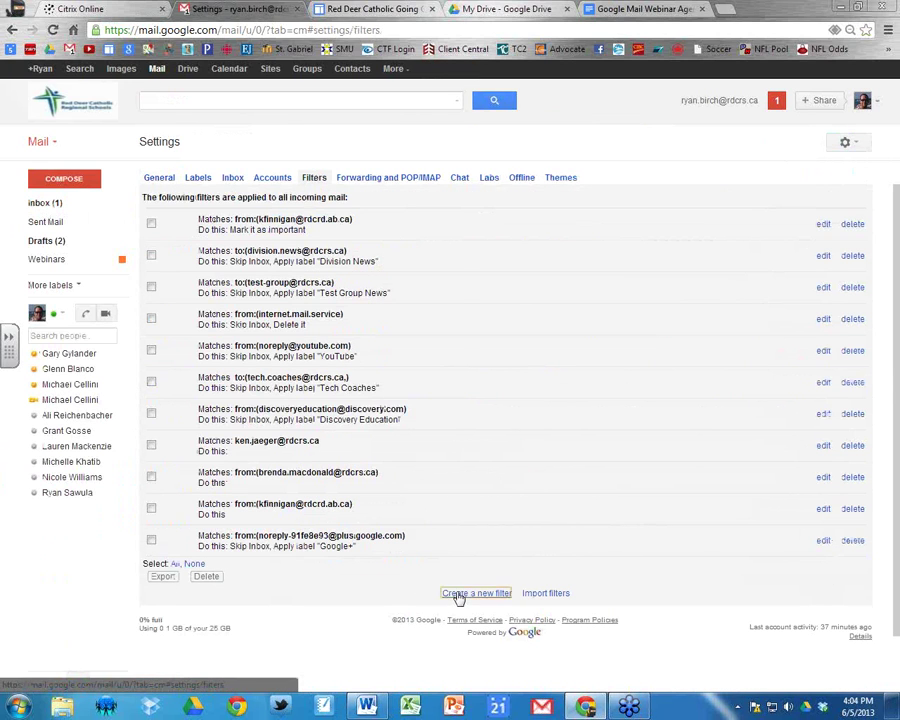
left_click(460, 594)
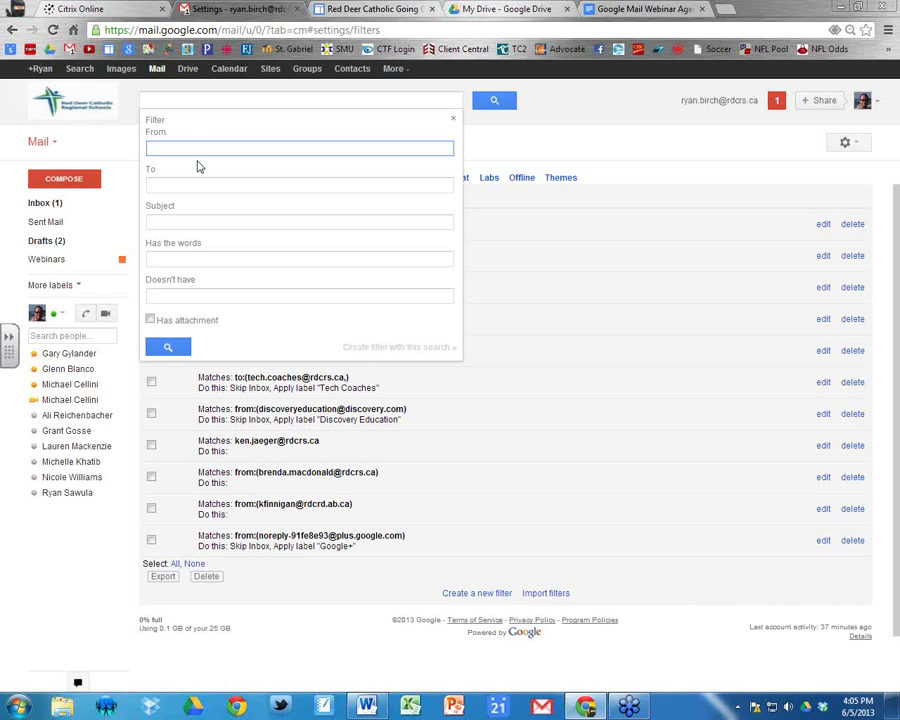
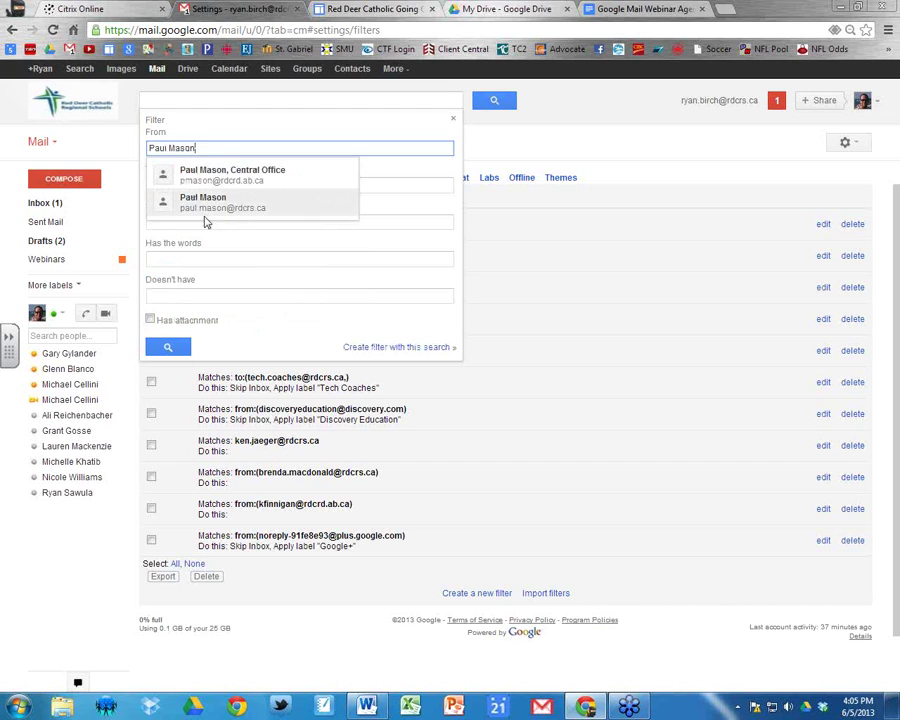
left_click(205, 205)
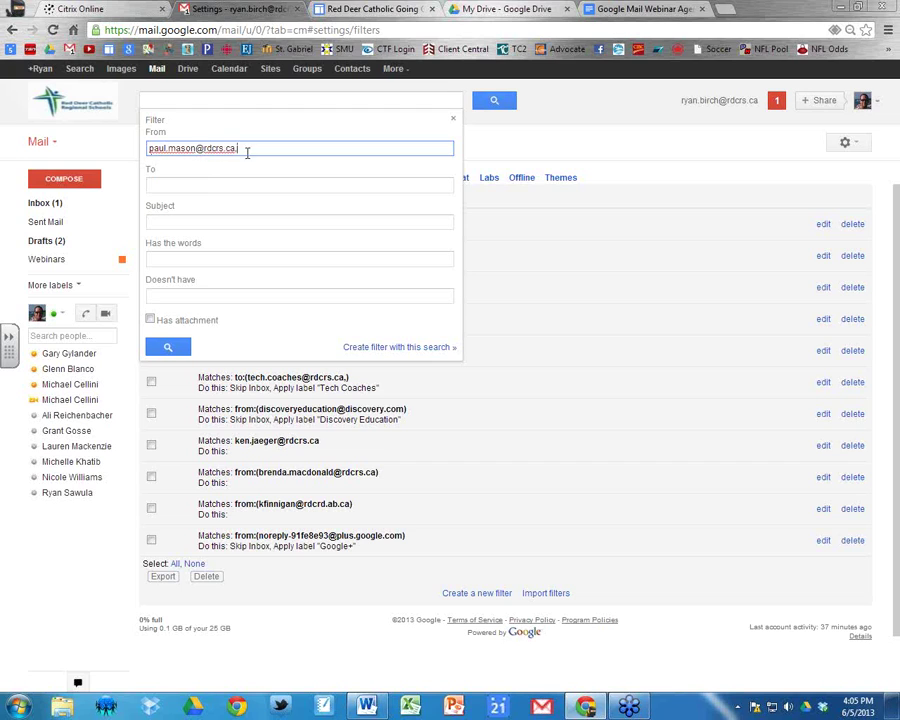
left_click(374, 348)
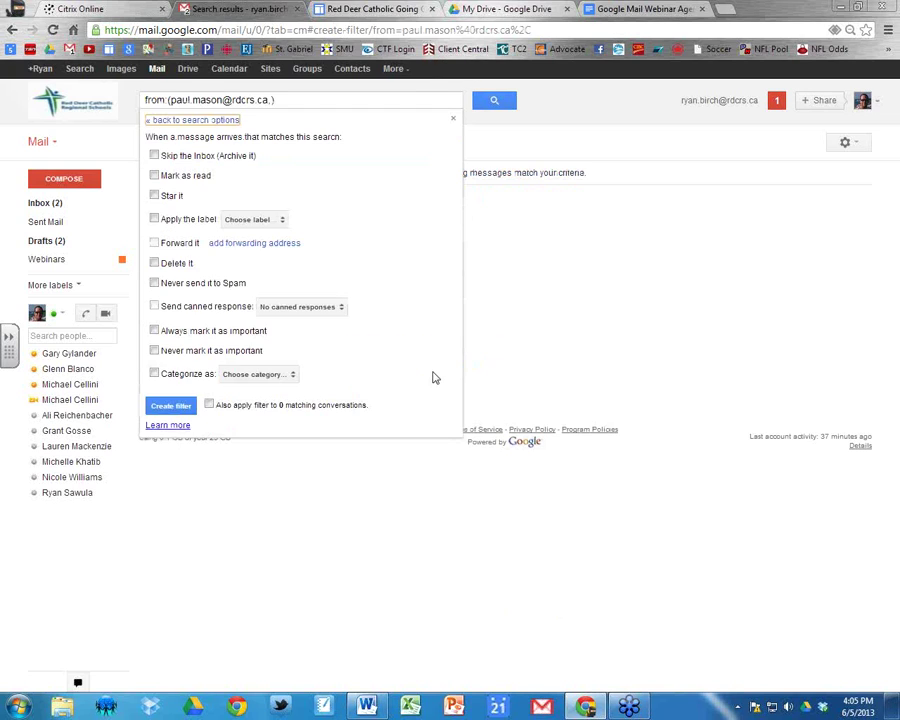
Untick Apply the label, close the filter without creating it, and clear the search.
left_click(154, 219)
left_click(281, 222)
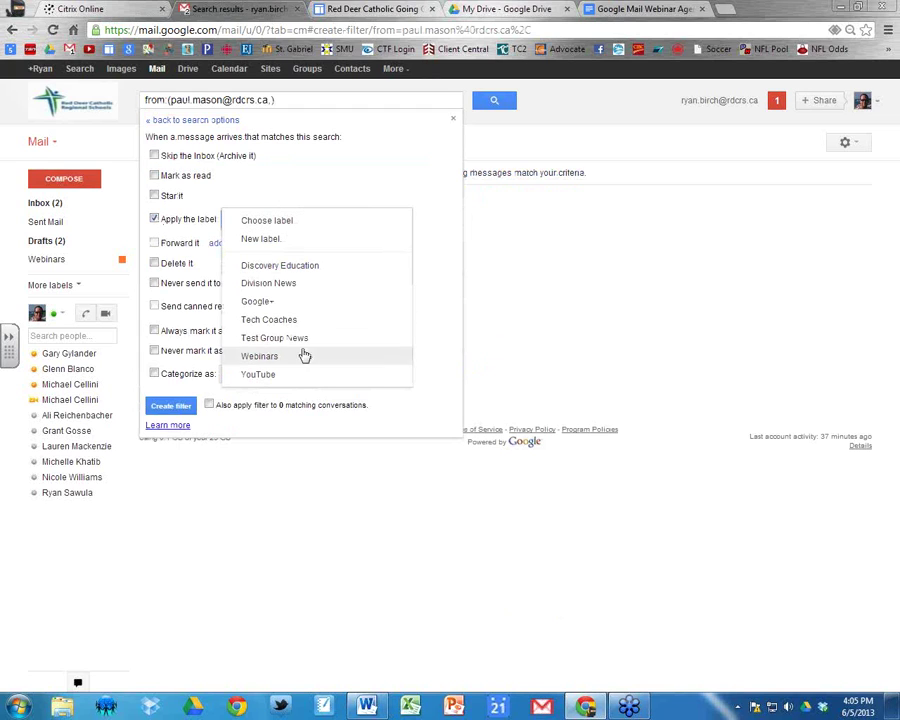
left_click(155, 220)
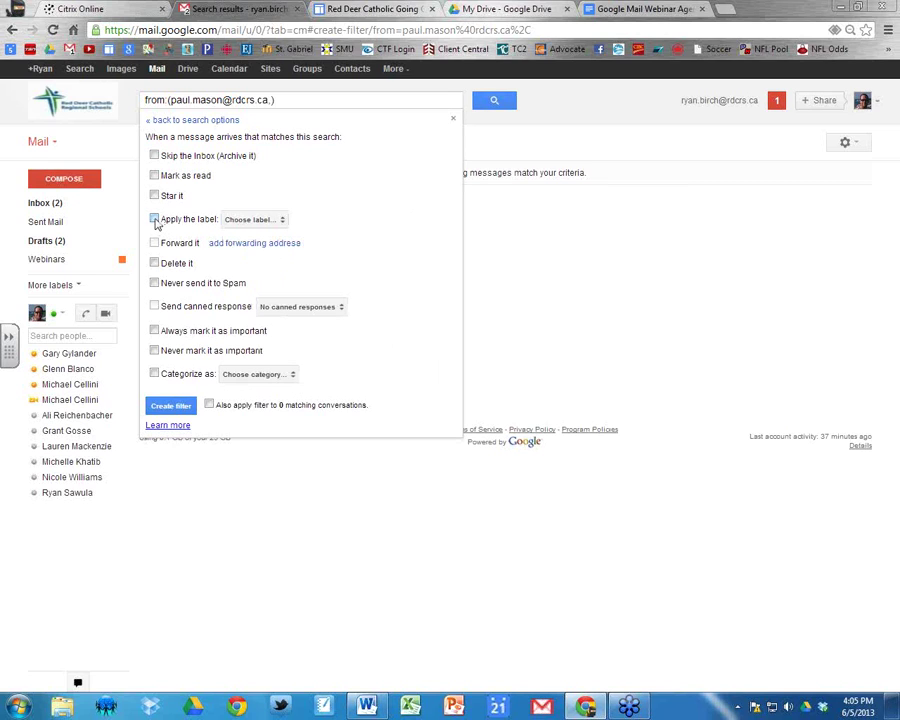
left_click(454, 121)
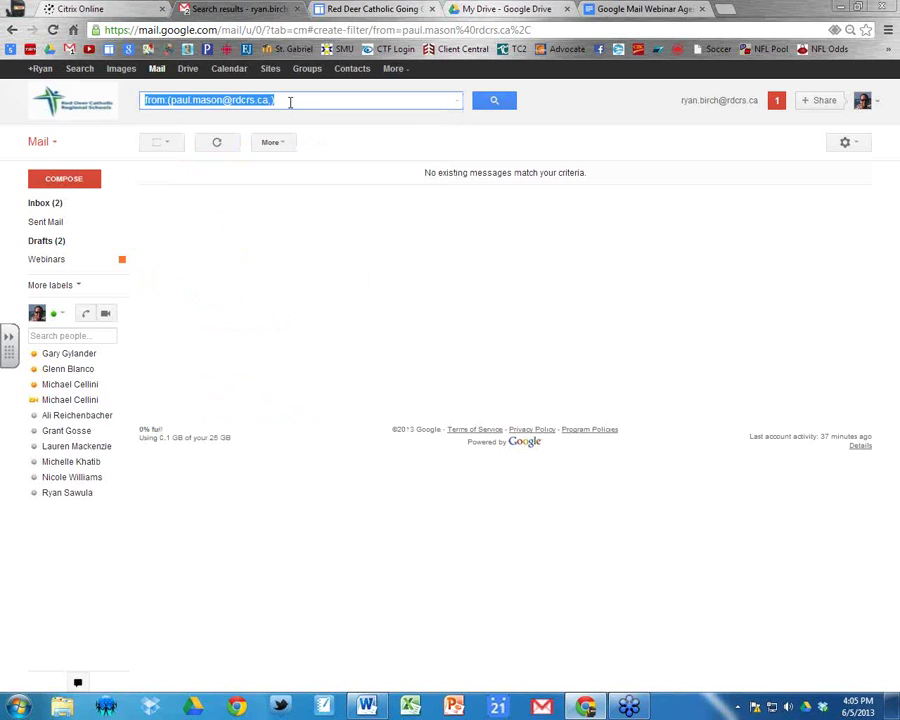
key("BackSpace")
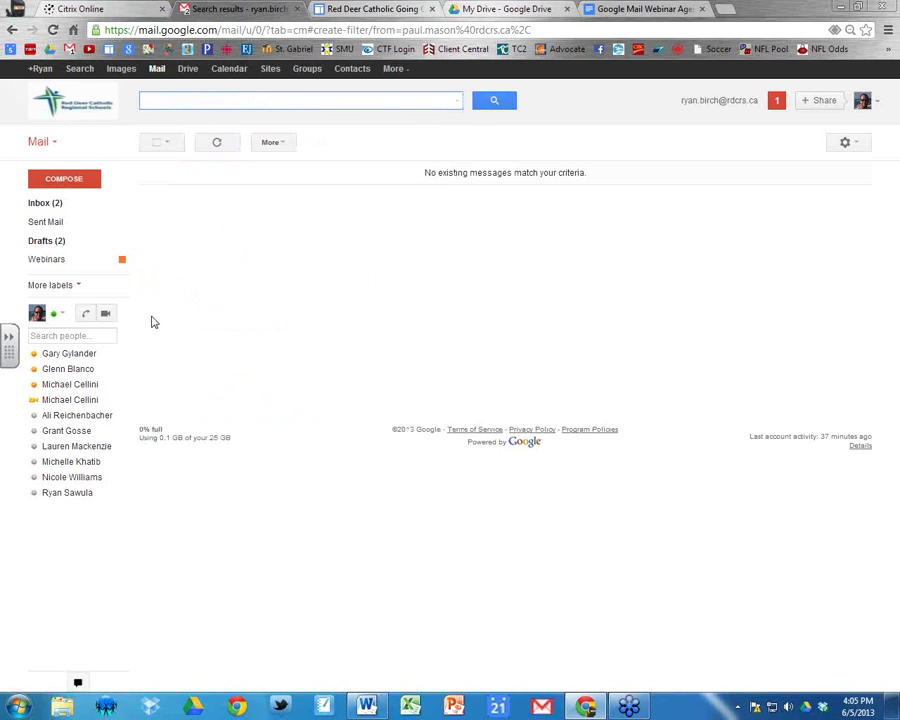
left_click(845, 142)
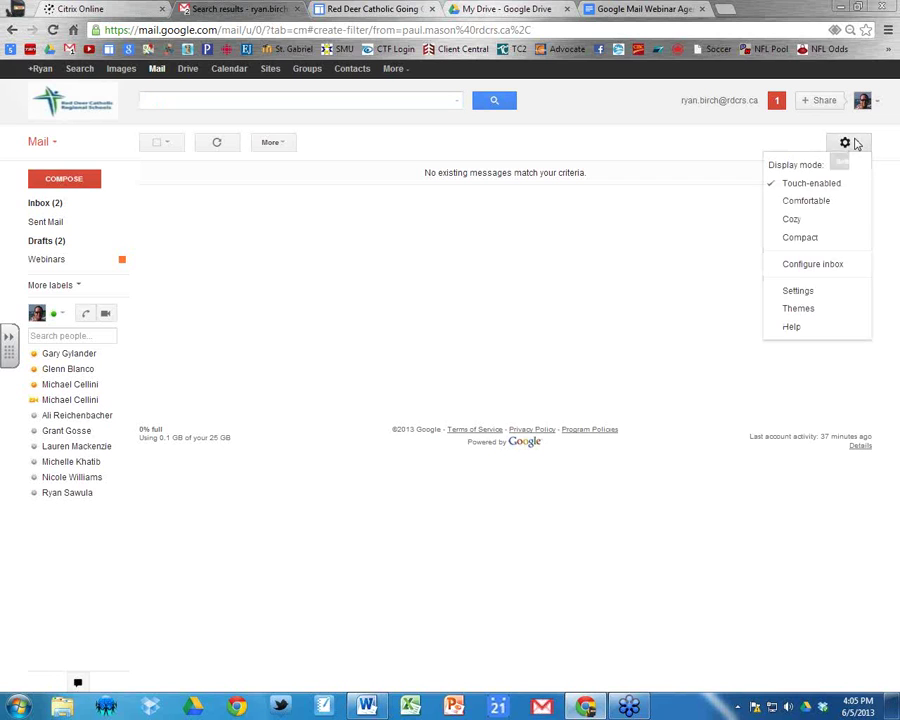
On the Inbox settings tab, keep Unread first as the inbox type, then return to the inbox.
left_click(810, 292)
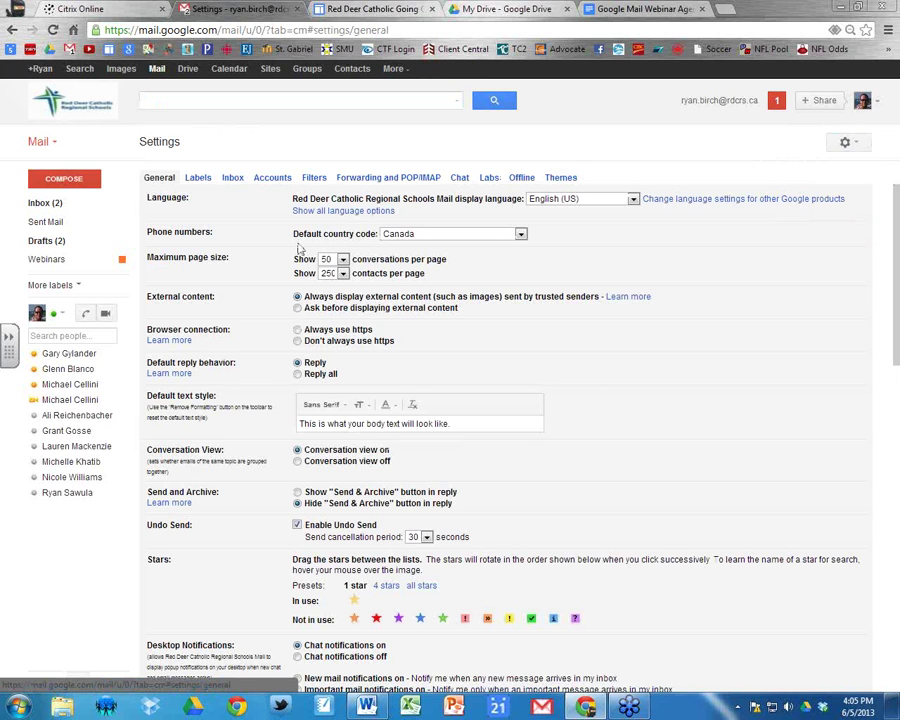
left_click(232, 178)
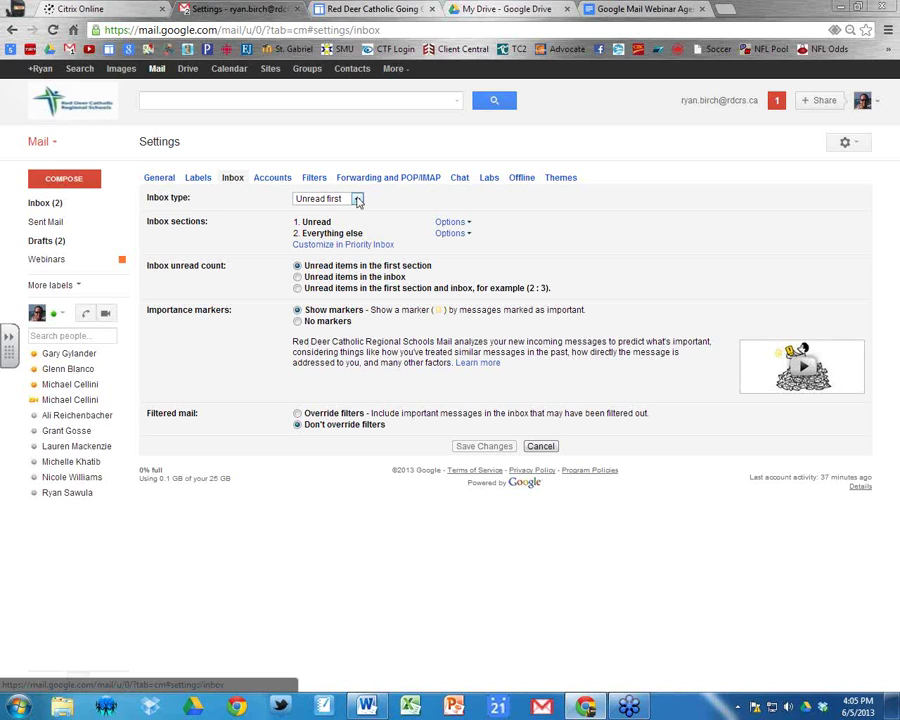
left_click(357, 200)
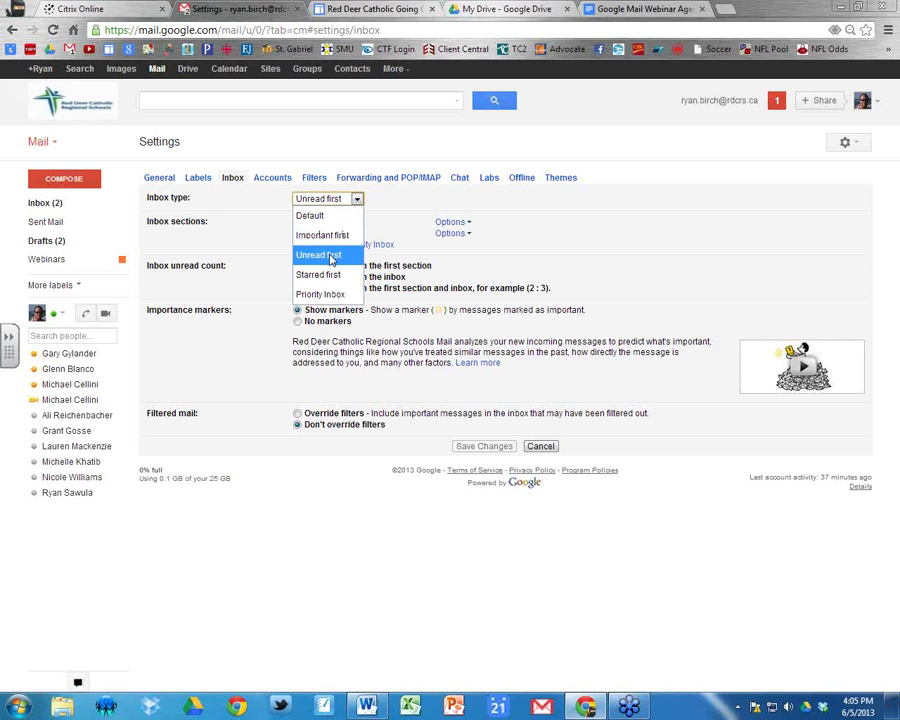
left_click(332, 256)
left_click(38, 203)
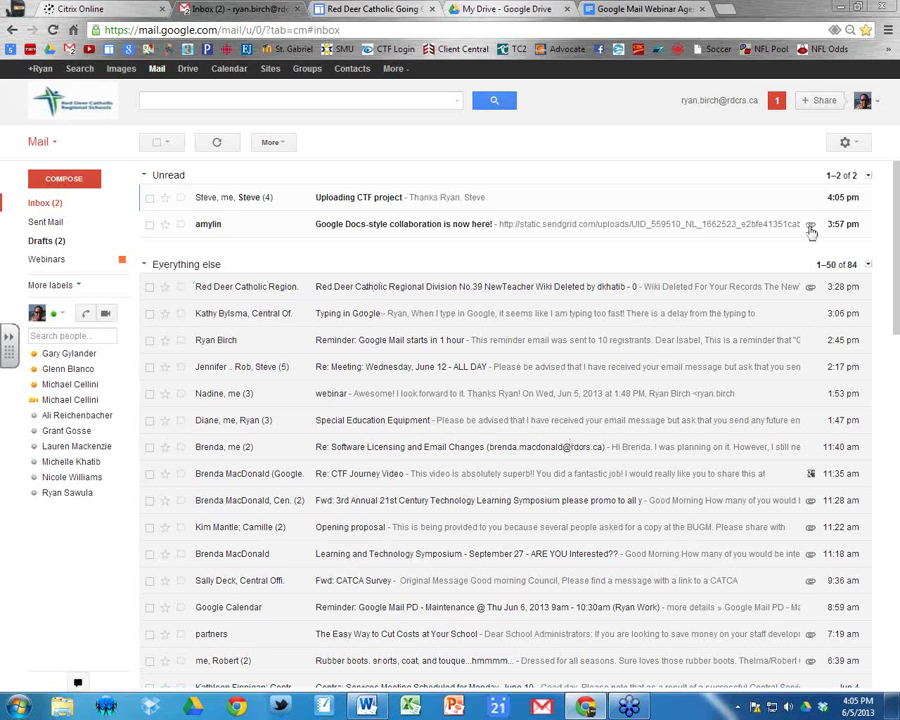
Recheck the Inbox type stays Unread first, then open the Labs settings.
left_click(847, 143)
left_click(813, 293)
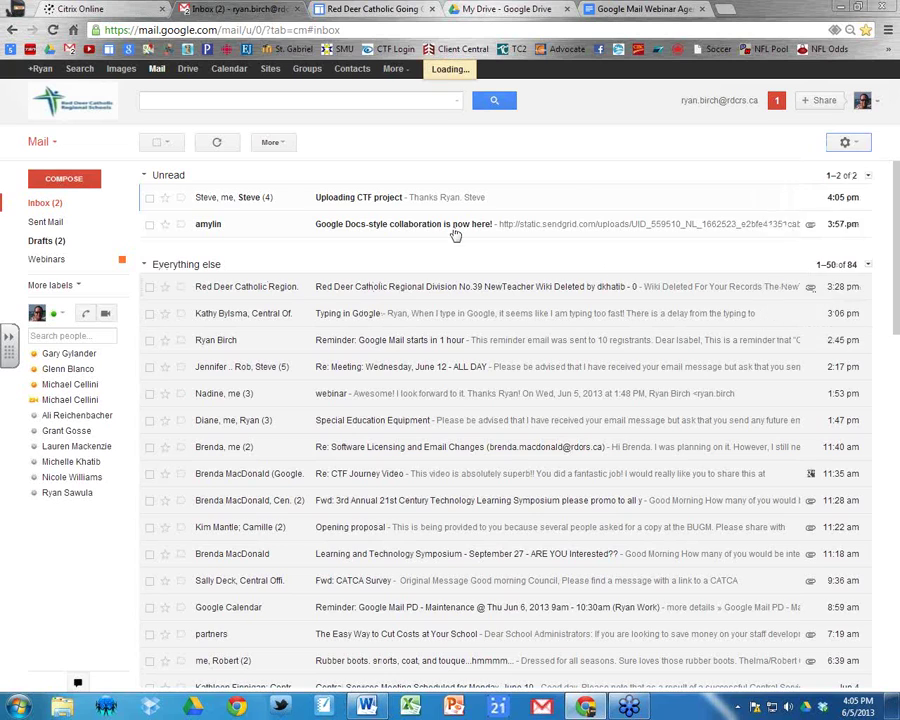
left_click(231, 179)
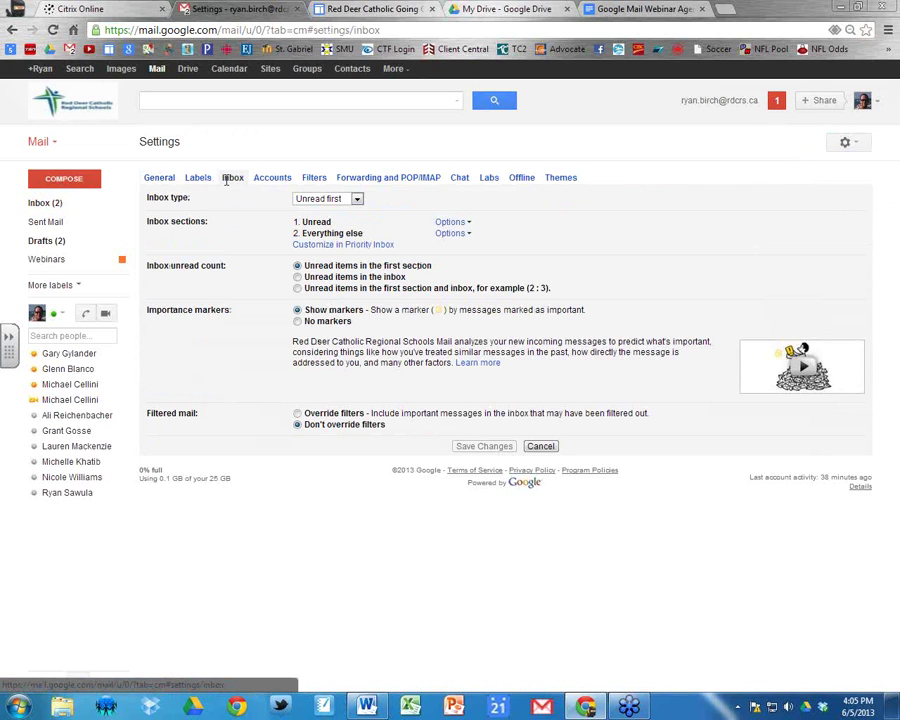
left_click(357, 199)
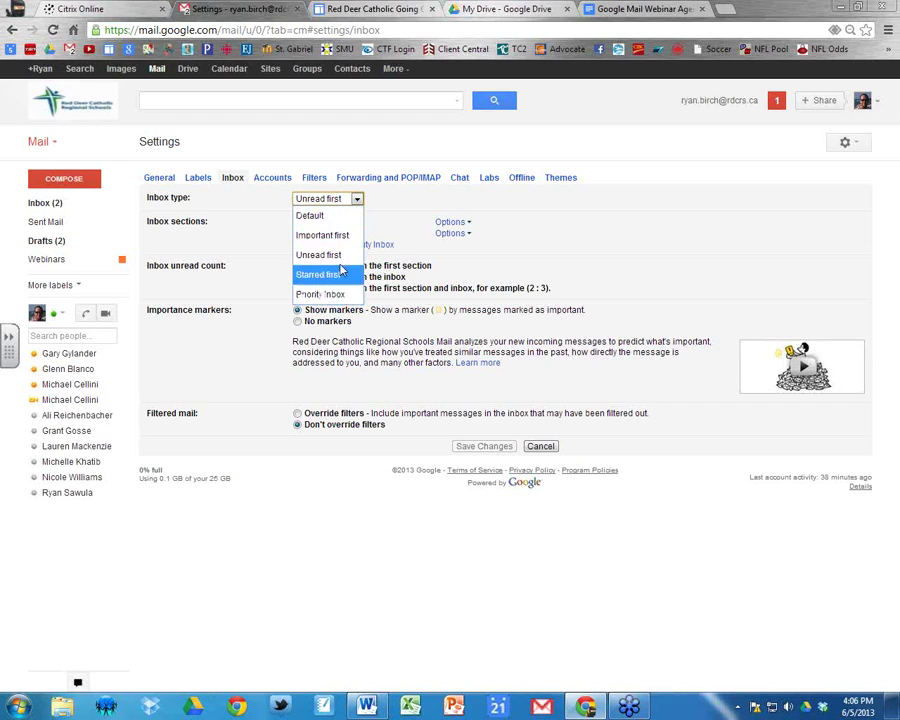
left_click(358, 200)
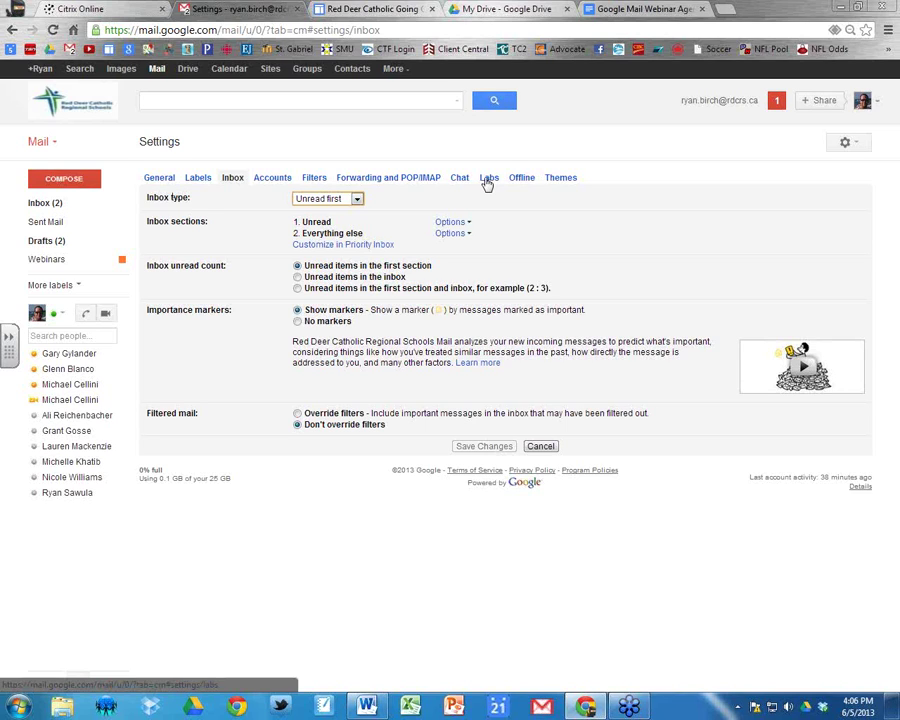
left_click(488, 177)
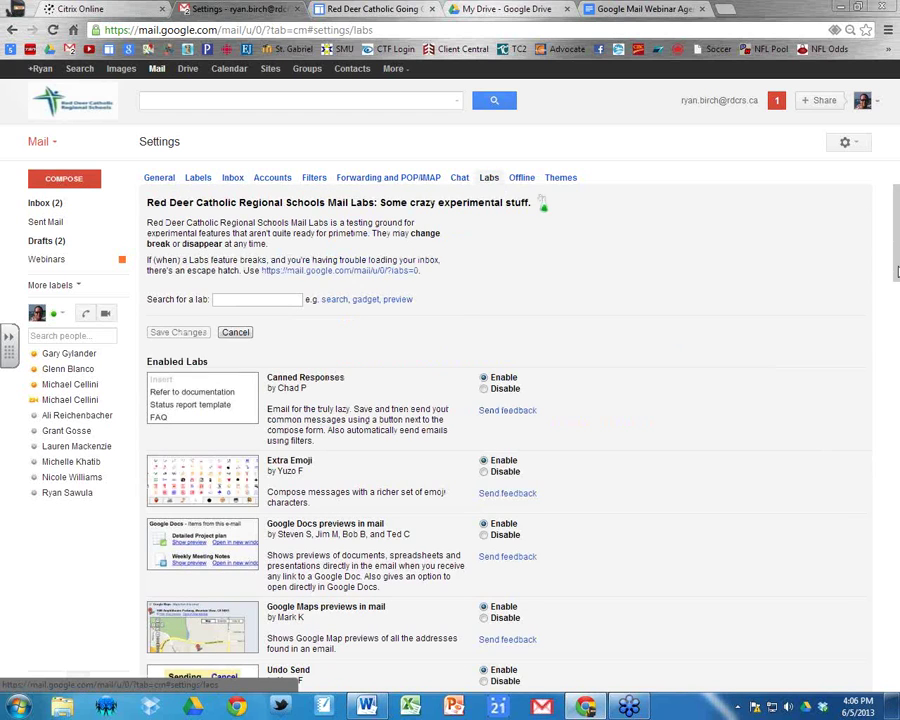
Enable the Undo Send lab and save the Labs changes.
left_click_drag(897, 270, 897, 324)
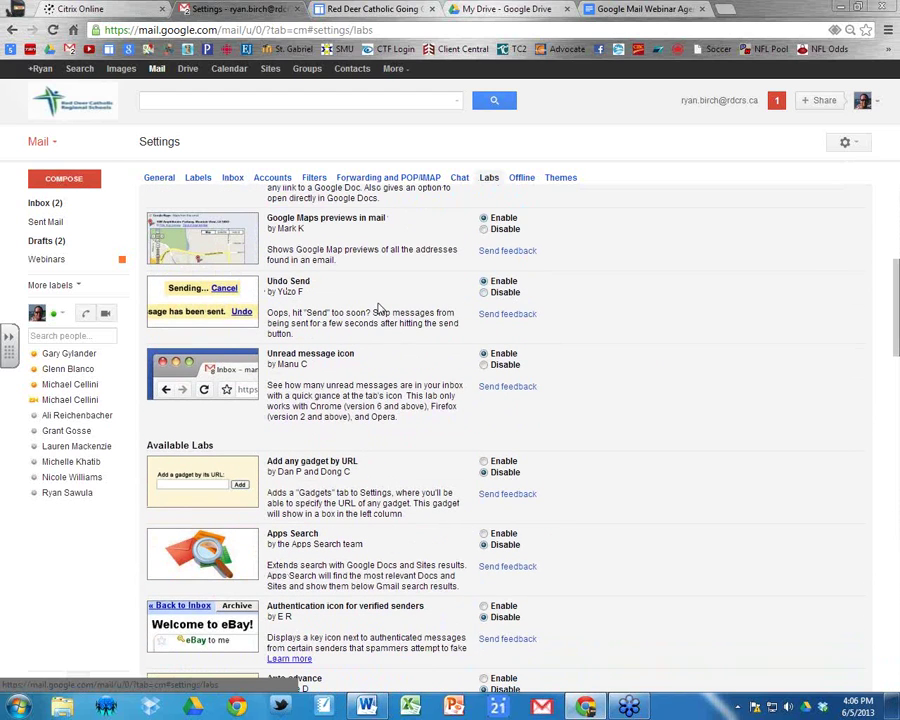
left_click_drag(897, 310, 897, 640)
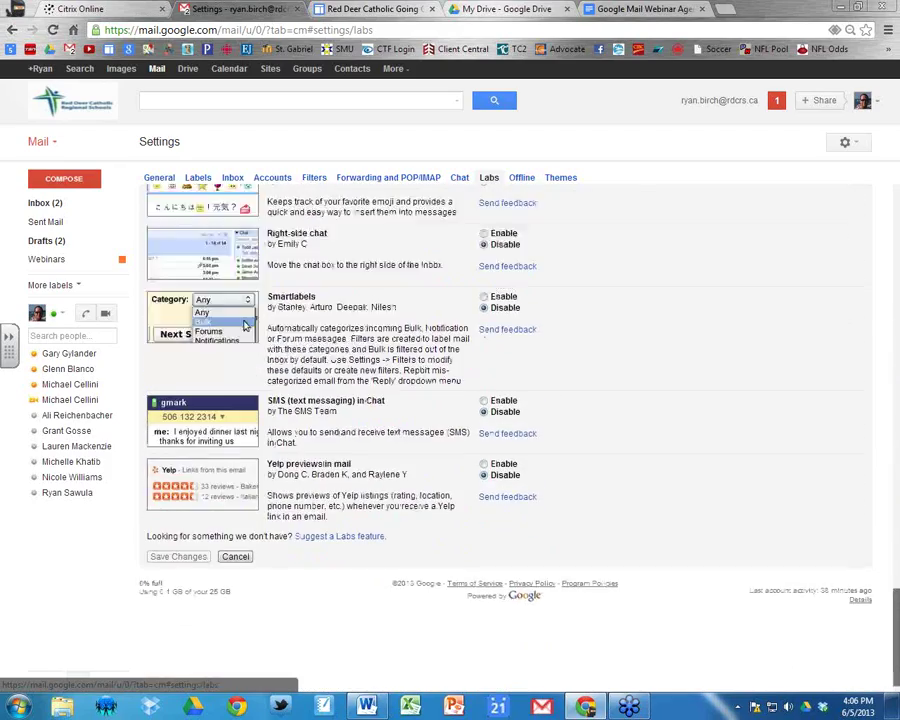
scroll(246, 325, "up", 20)
scroll(450, 430, "up", 4)
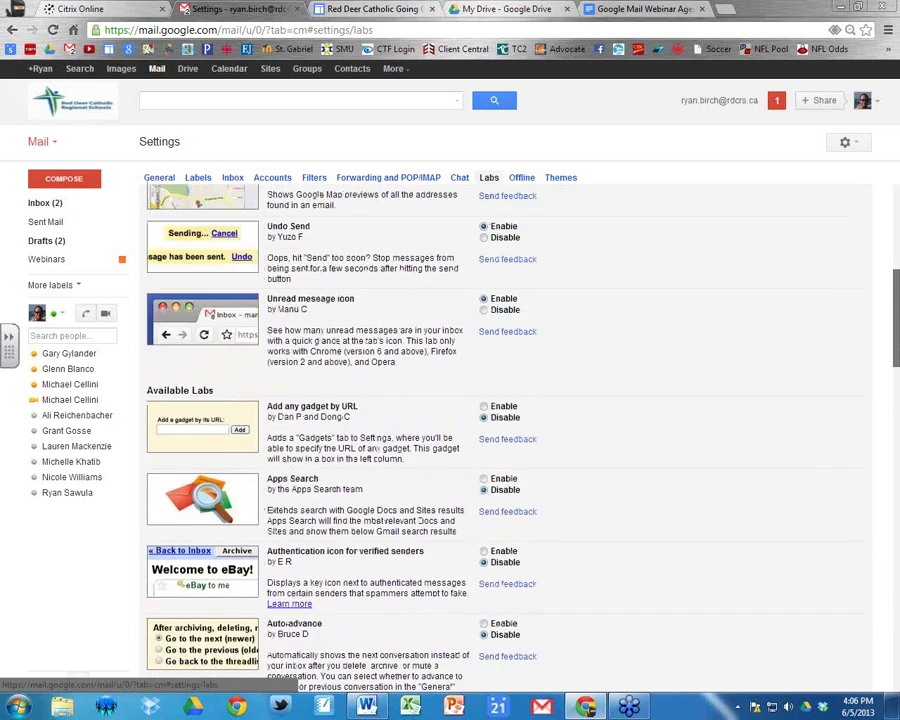
scroll(402, 322, "up", 2)
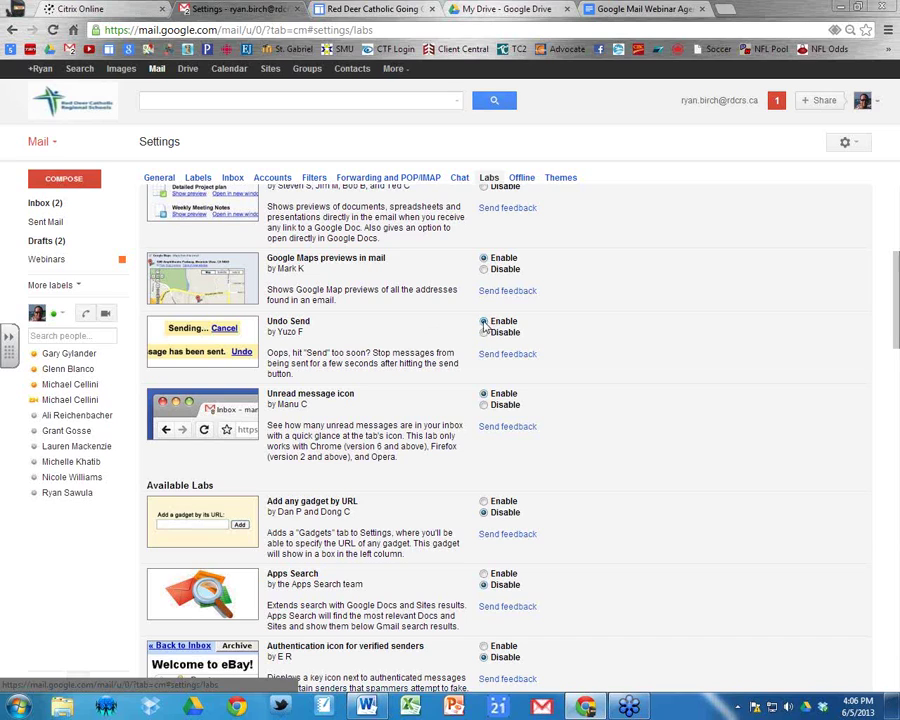
left_click(484, 321)
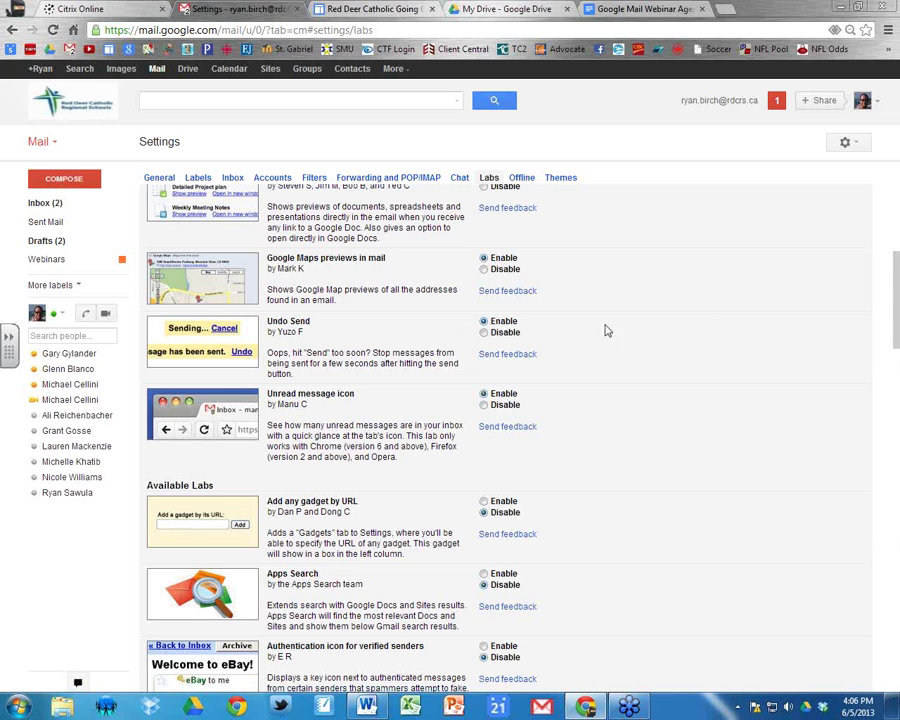
left_click_drag(890, 305, 893, 645)
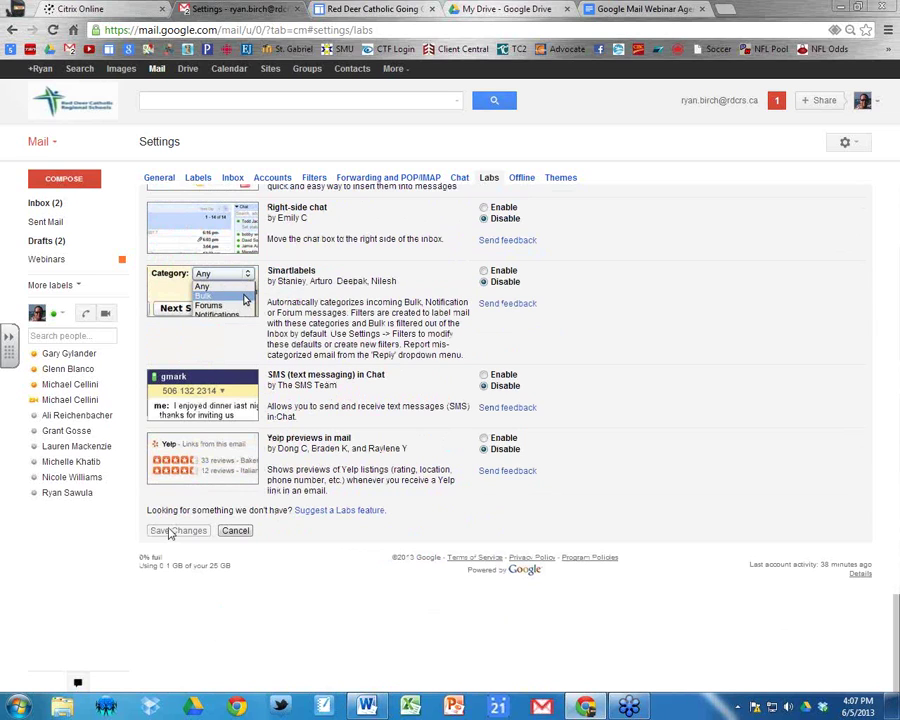
left_click(172, 531)
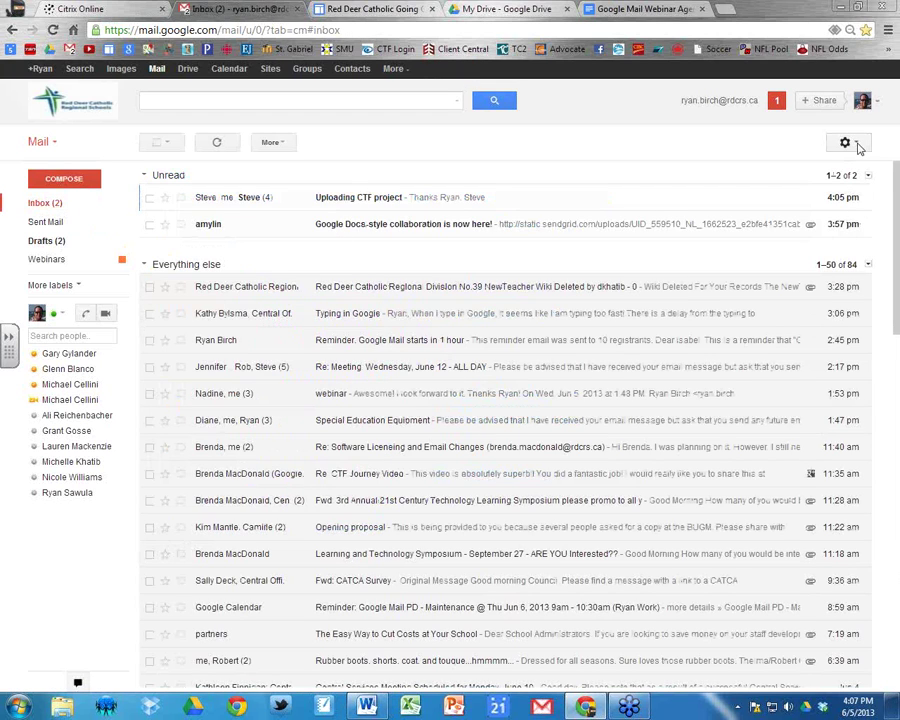
In General settings, leave Undo Send's cancellation period at 30 seconds, then return to the inbox.
left_click(846, 143)
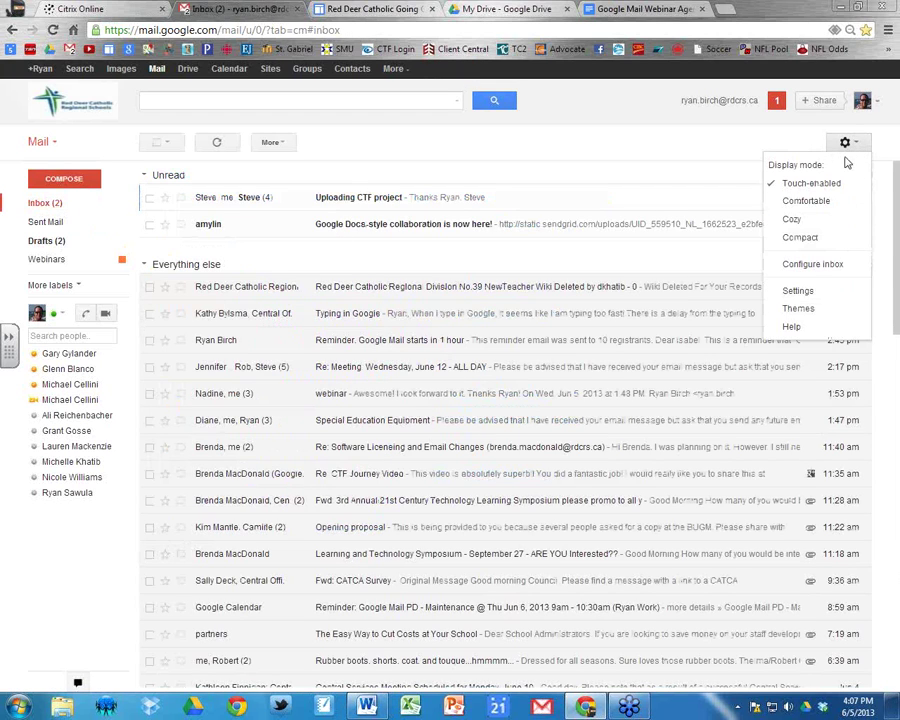
left_click(798, 292)
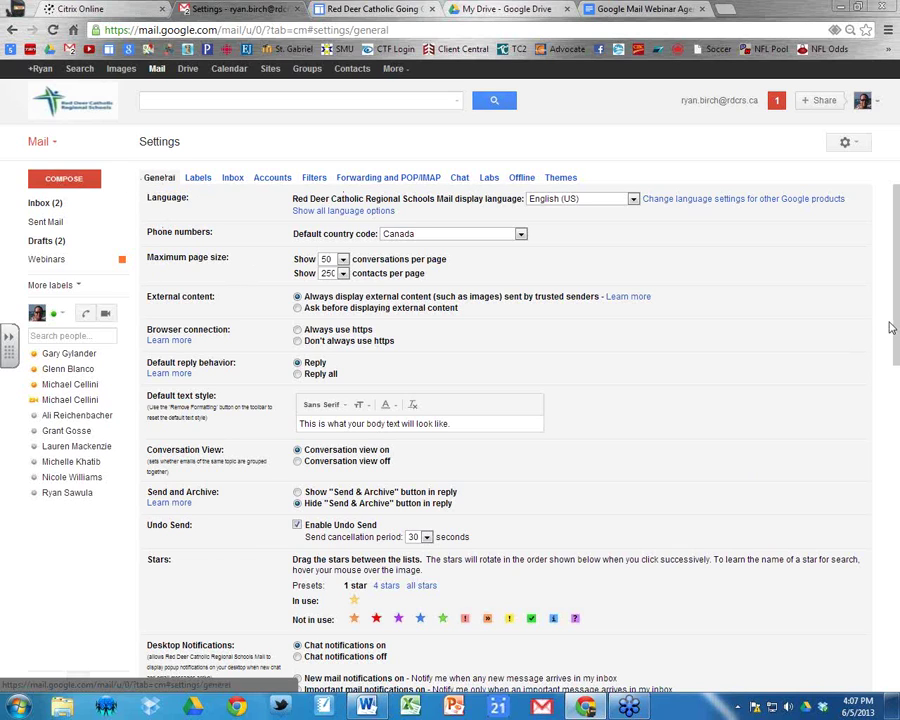
scroll(897, 347, "down", 1)
left_click_drag(897, 347, 864, 377)
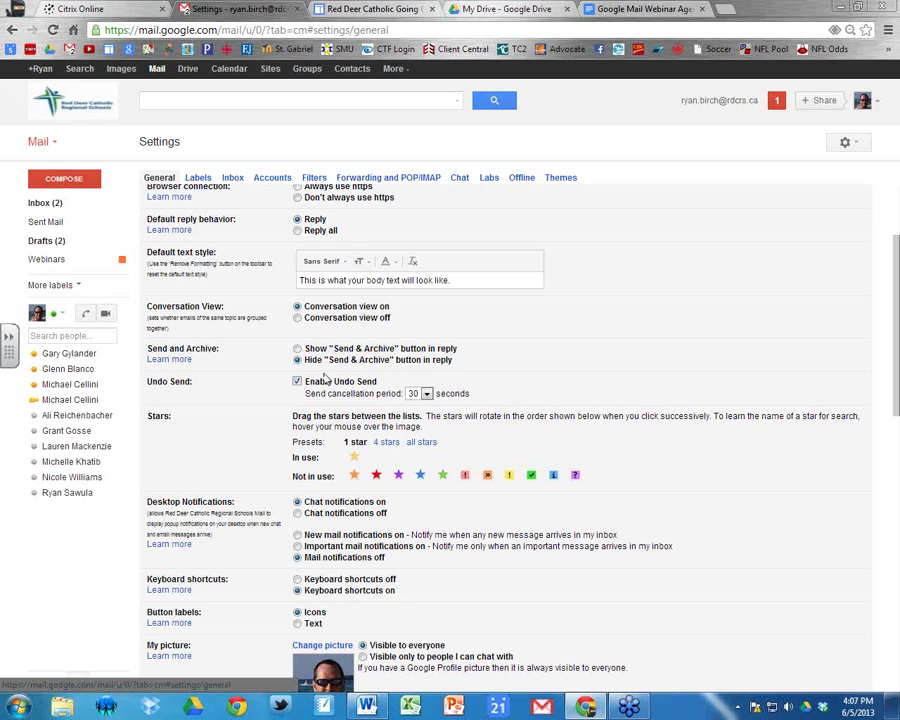
left_click(418, 393)
left_click(420, 472)
left_click(418, 393)
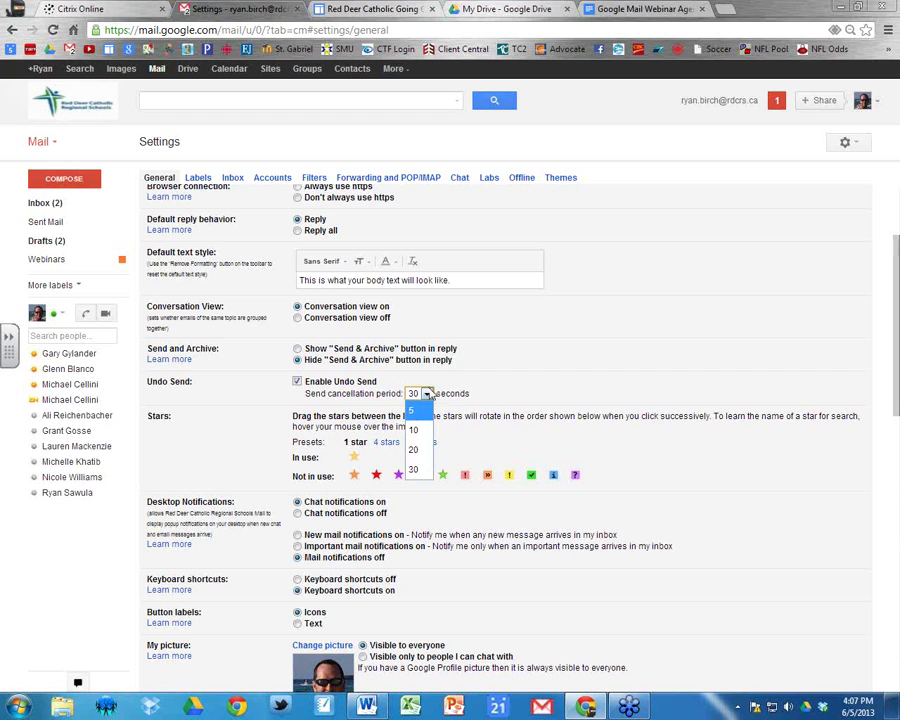
left_click(414, 472)
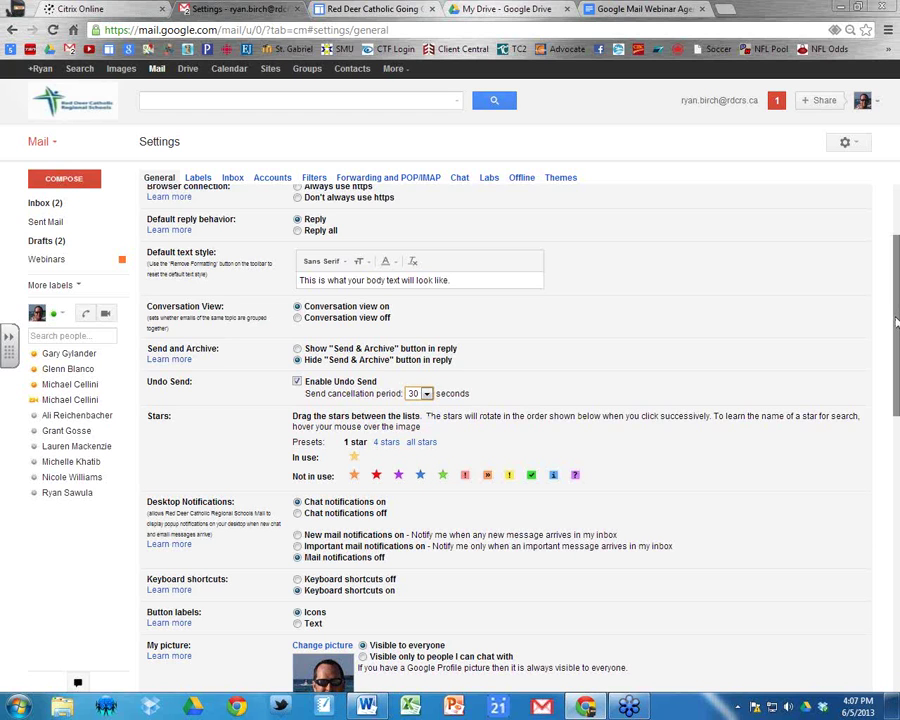
scroll(505, 430, "down", 10)
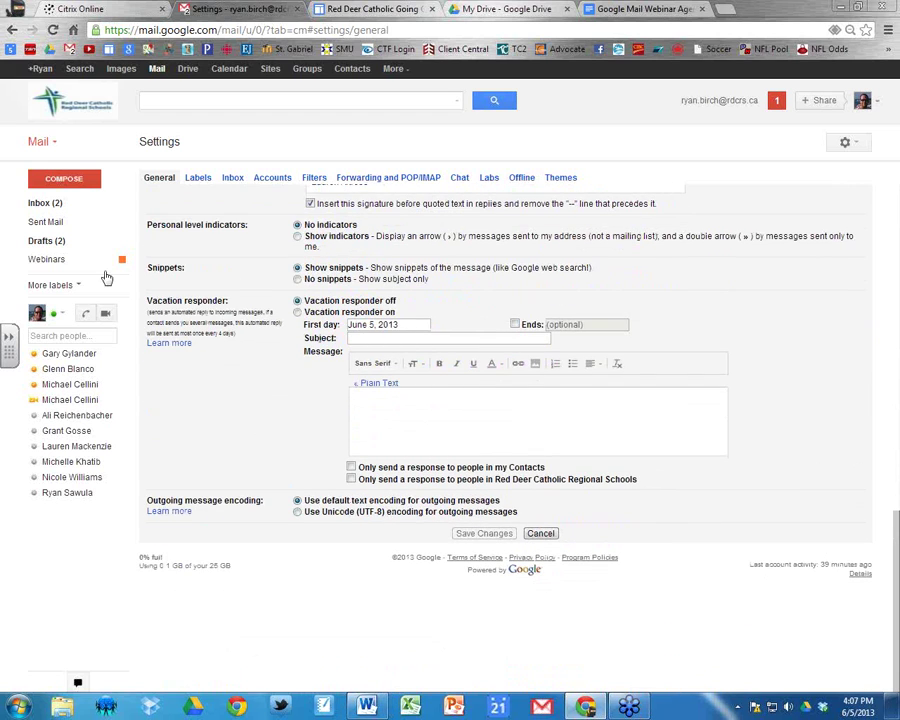
left_click(45, 202)
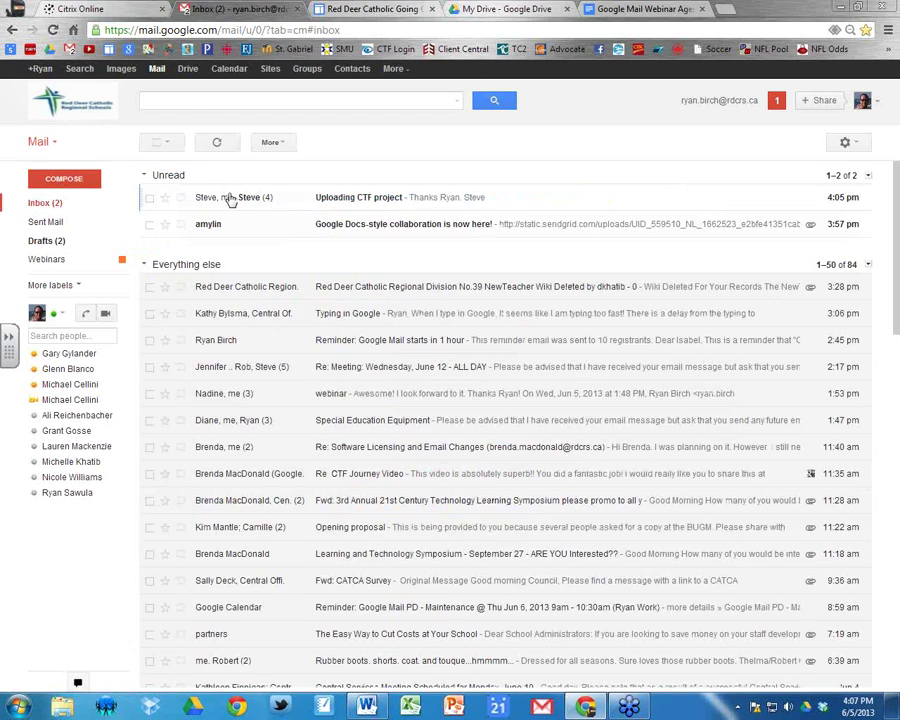
Compose a message to a colleague with subject 'Undo send test' and send it.
left_click(60, 180)
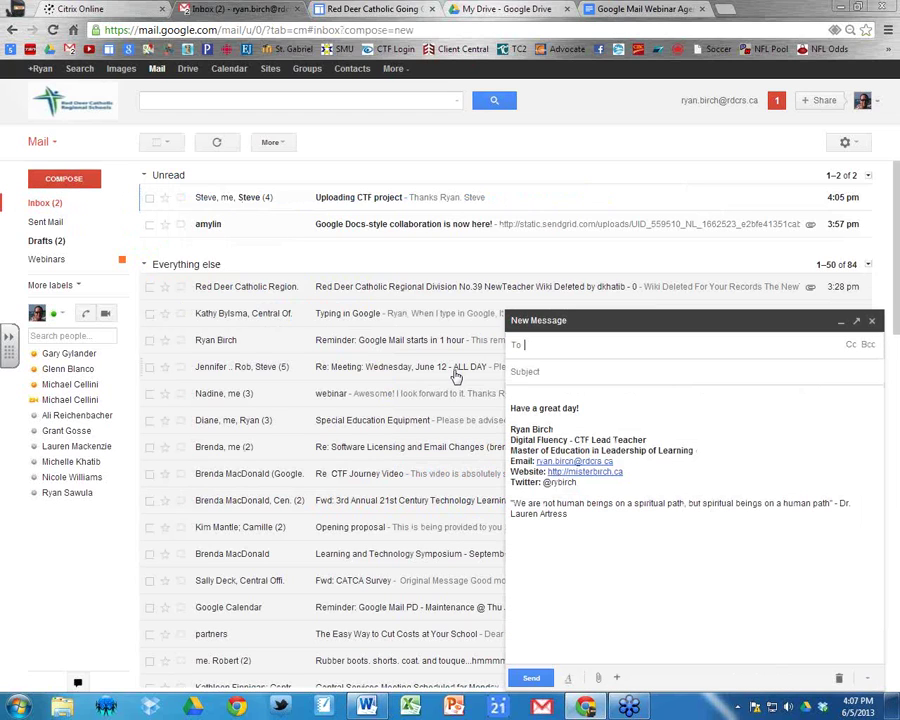
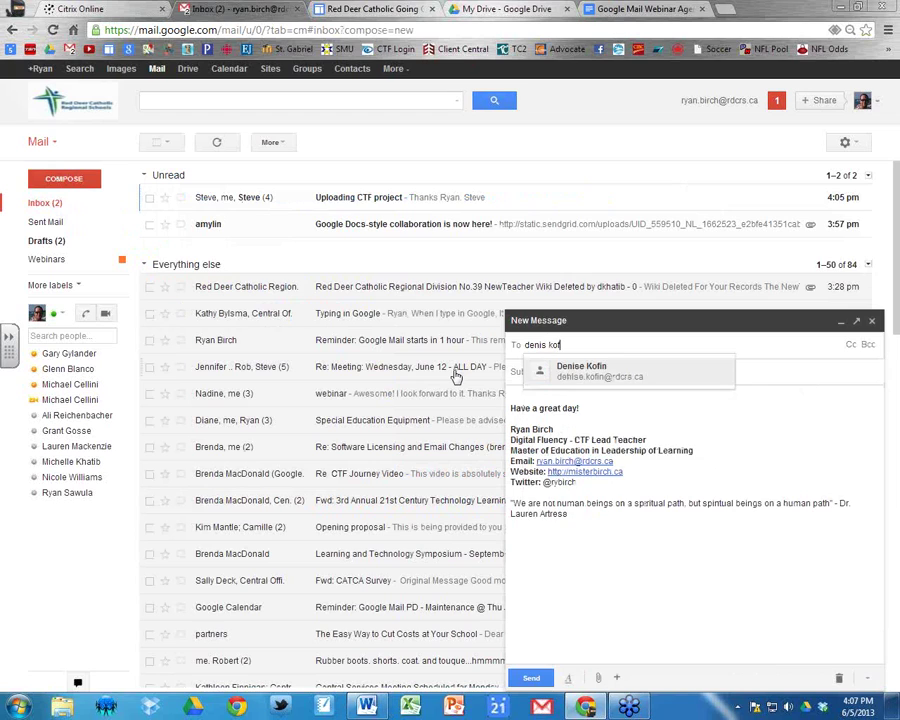
key("Return")
left_click(543, 367)
type("Undo send test")
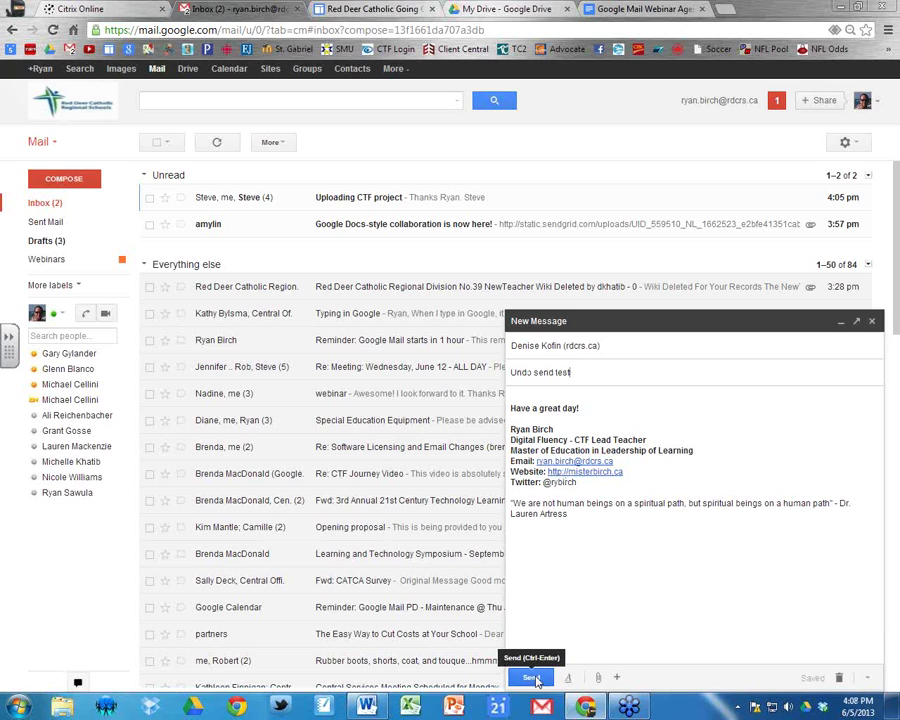
left_click(531, 679)
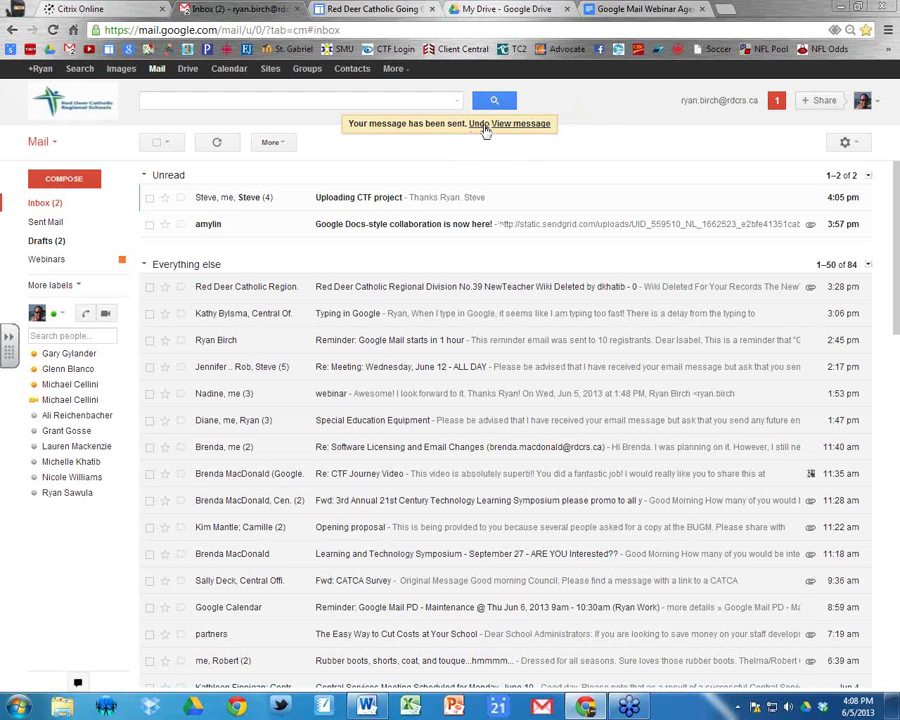
Undo sending the test message, discard the 'Undo send test' draft from Drafts, and return to Inbox.
left_click(478, 126)
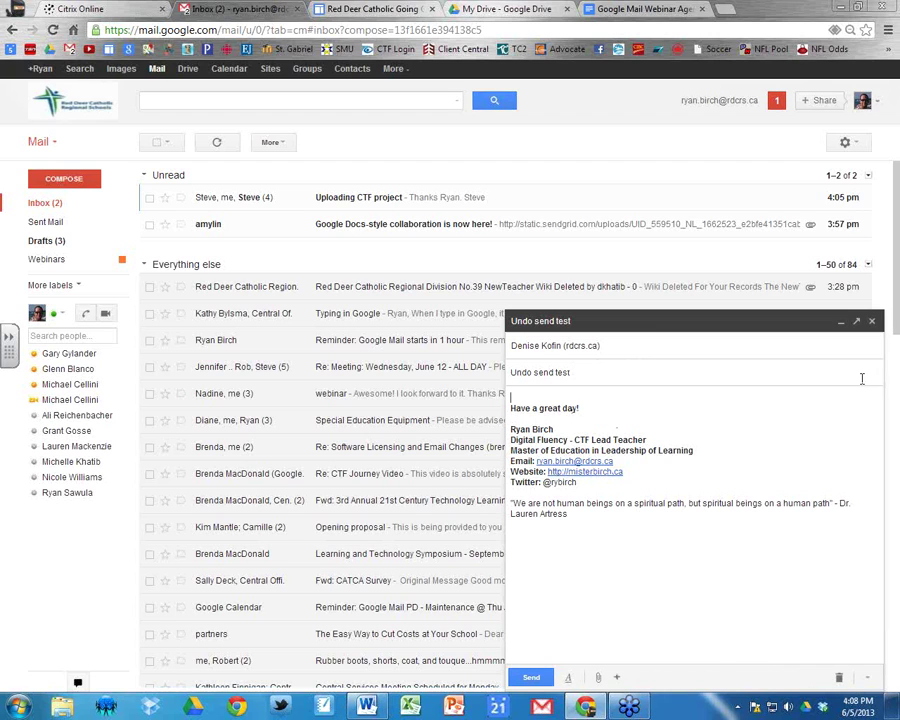
left_click(872, 323)
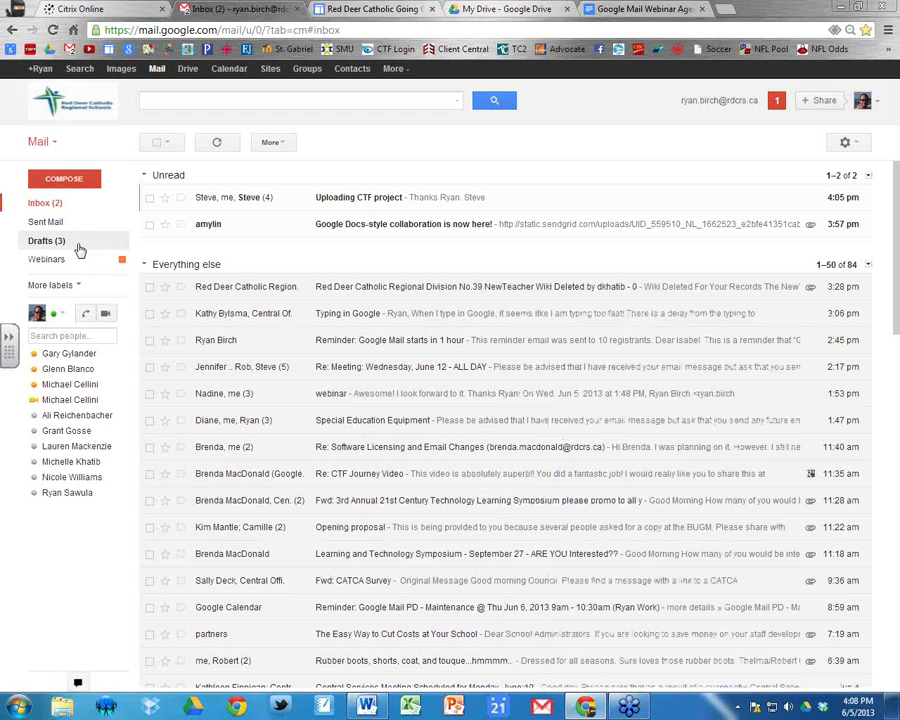
left_click(46, 241)
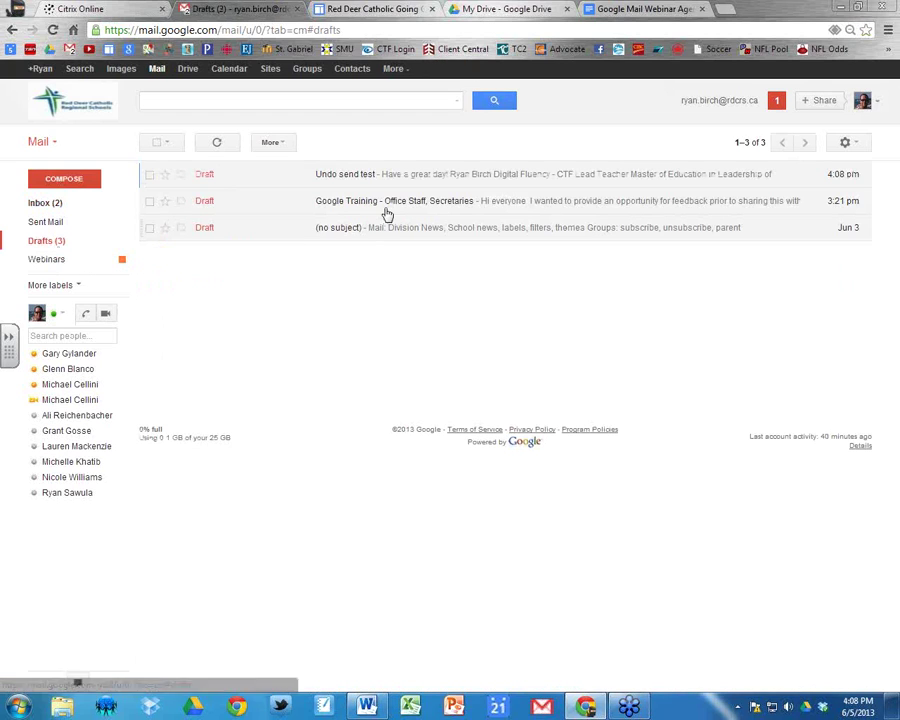
left_click(401, 177)
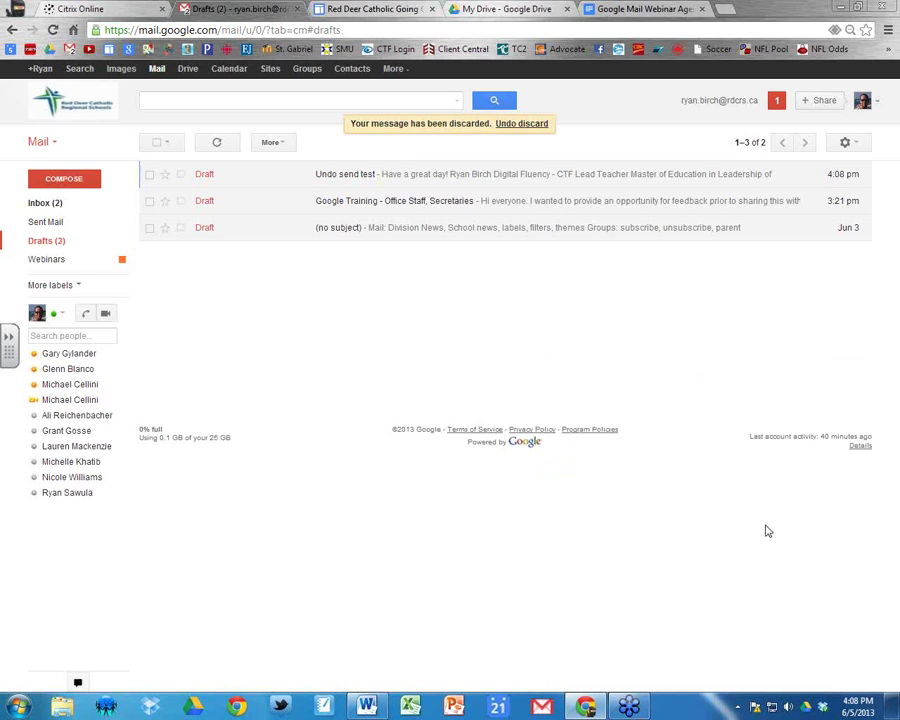
left_click(70, 207)
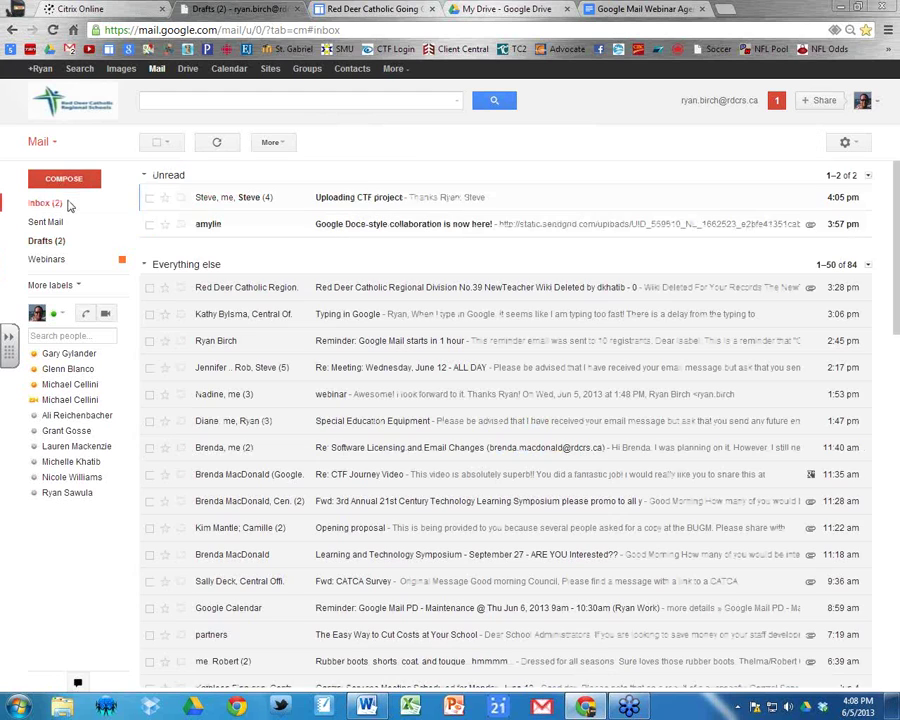
Open the full Settings page at the Forwarding and POP/IMAP tab.
left_click(847, 144)
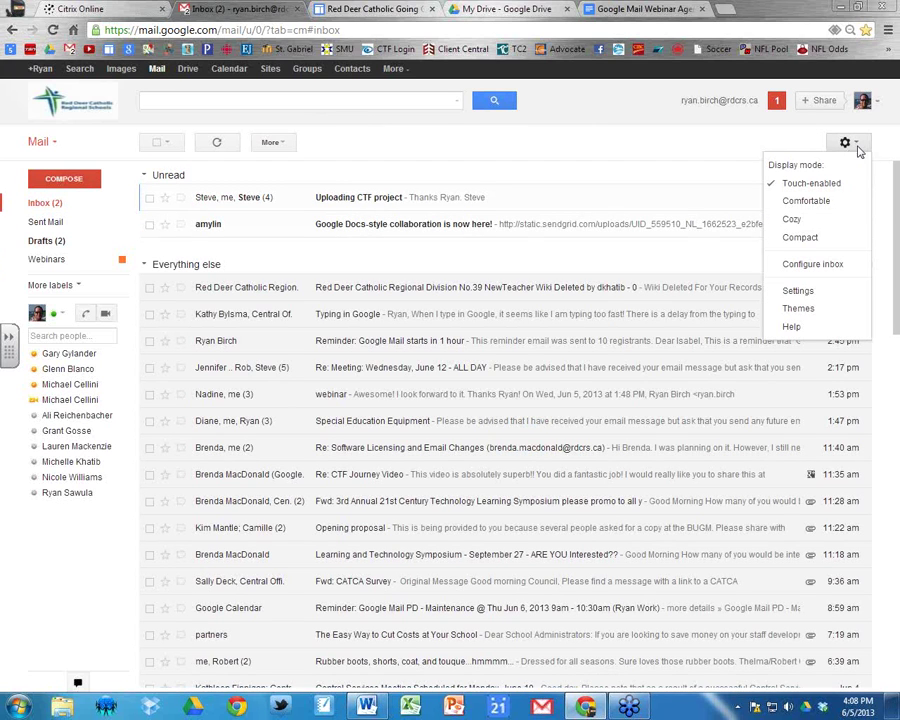
left_click(796, 291)
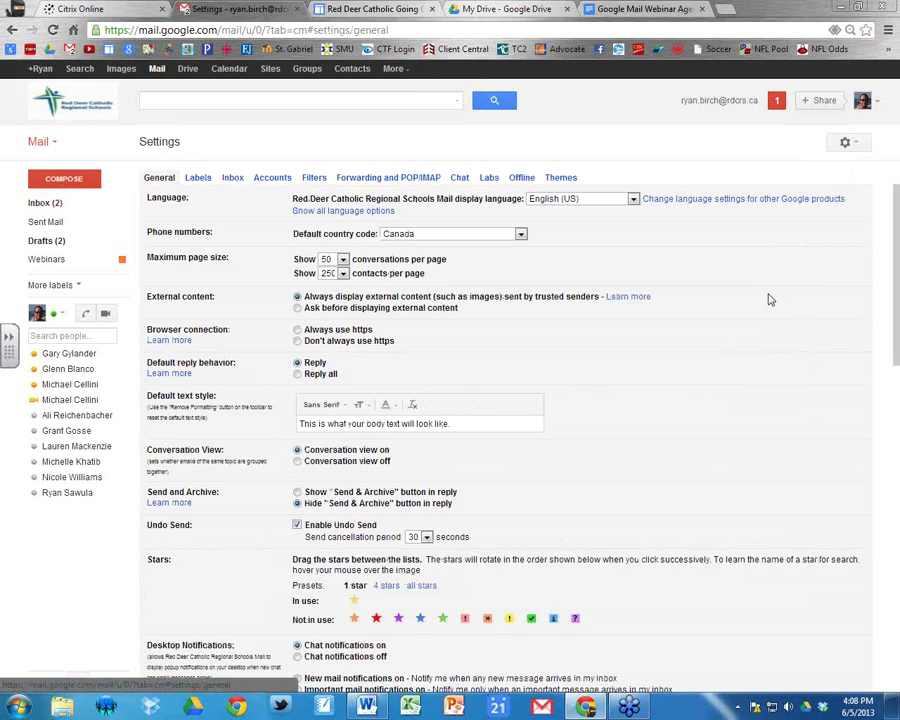
left_click(372, 180)
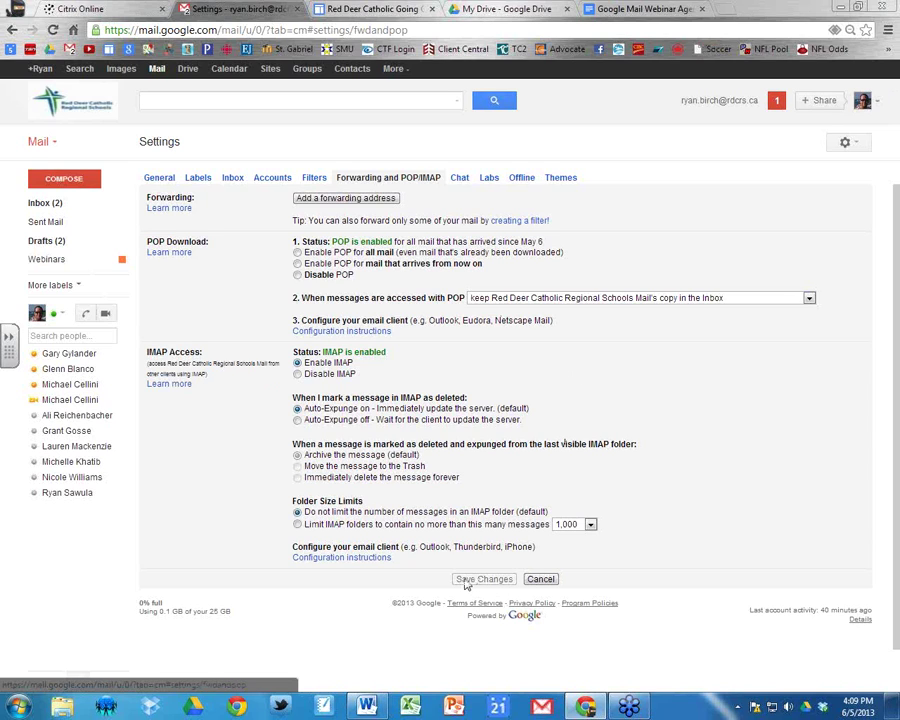
Return from settings to the inbox message list.
left_click(50, 205)
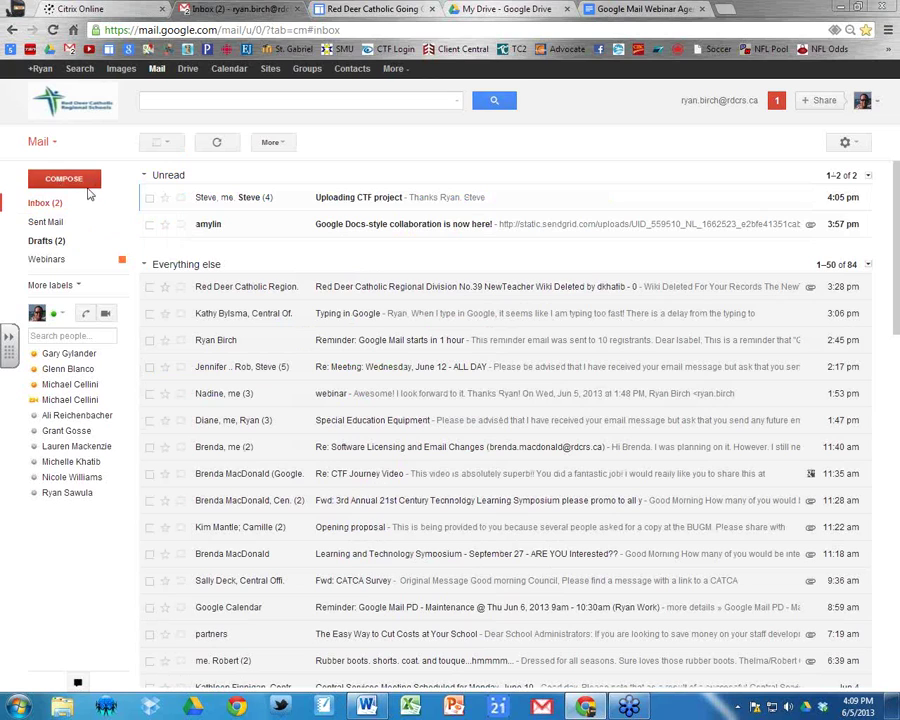
Compose a new message and type 'Seind' on a new line above the signature.
left_click(75, 179)
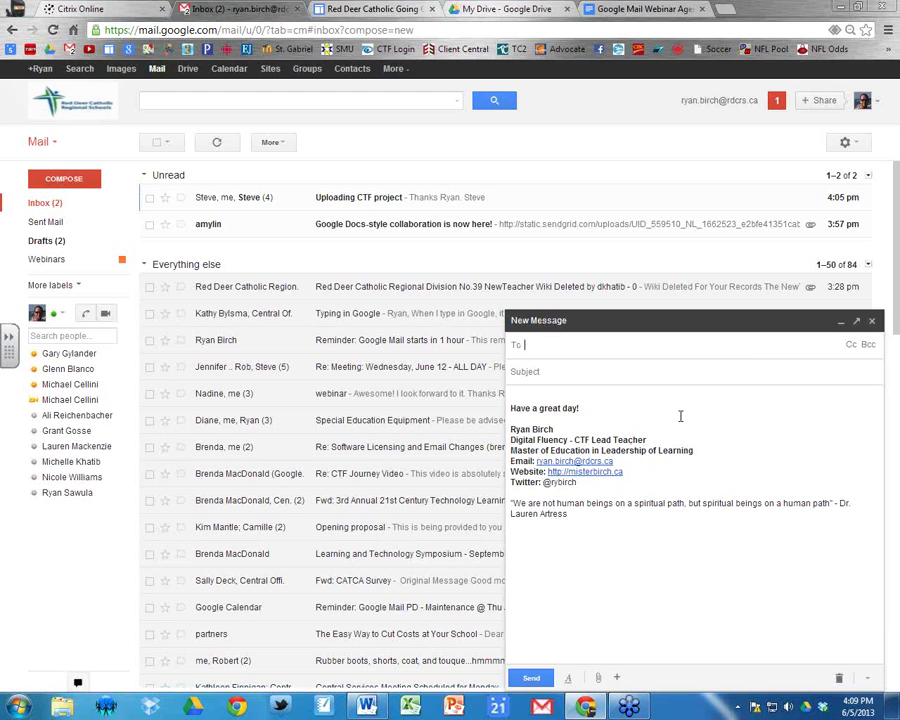
left_click(867, 679)
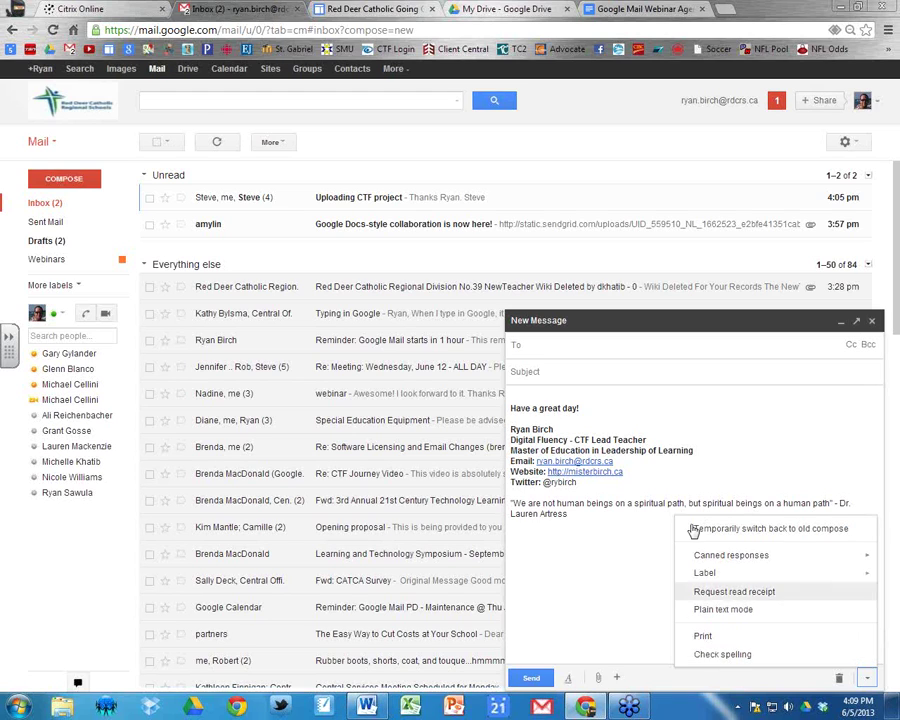
left_click(868, 681)
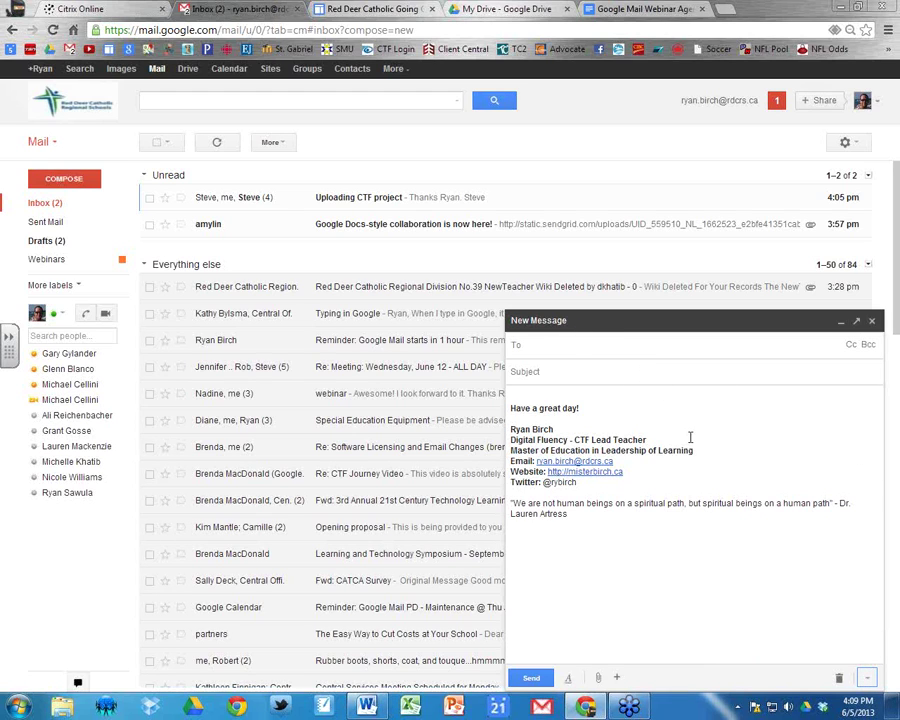
left_click(575, 396)
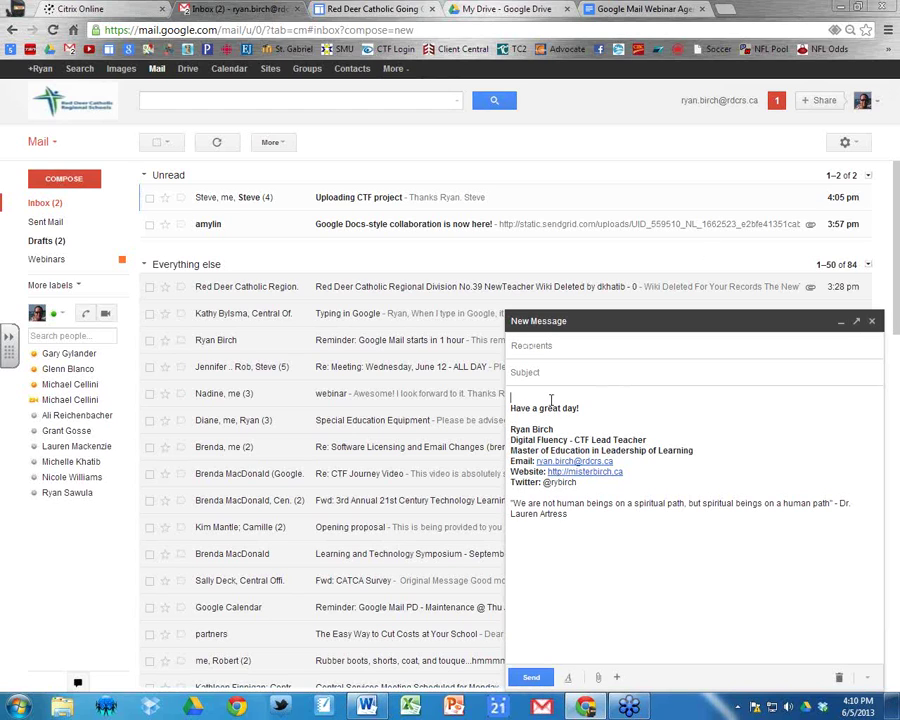
left_click(550, 400)
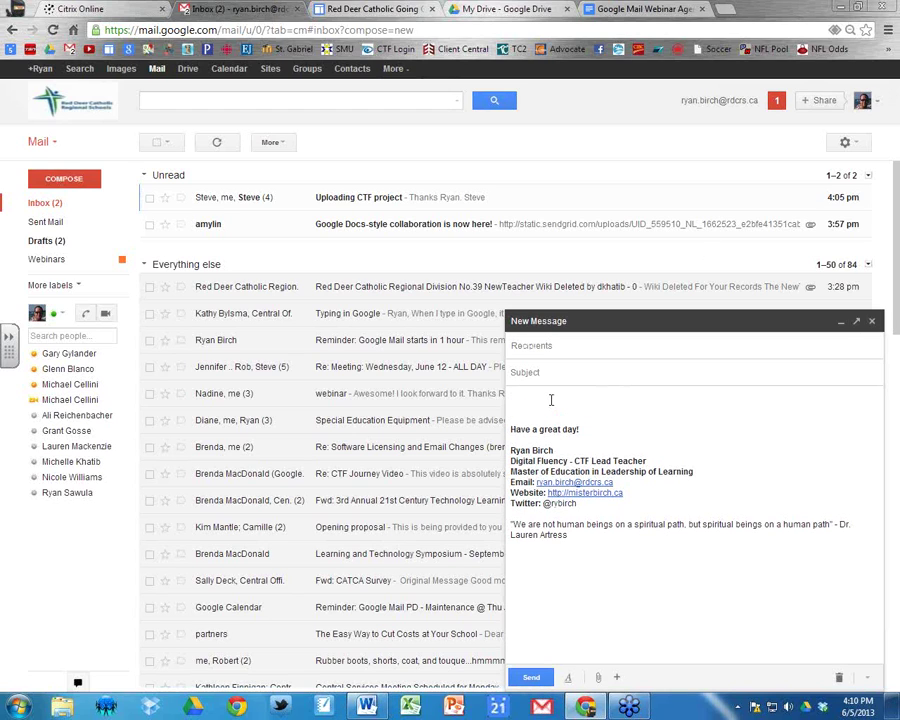
key("BackSpace")
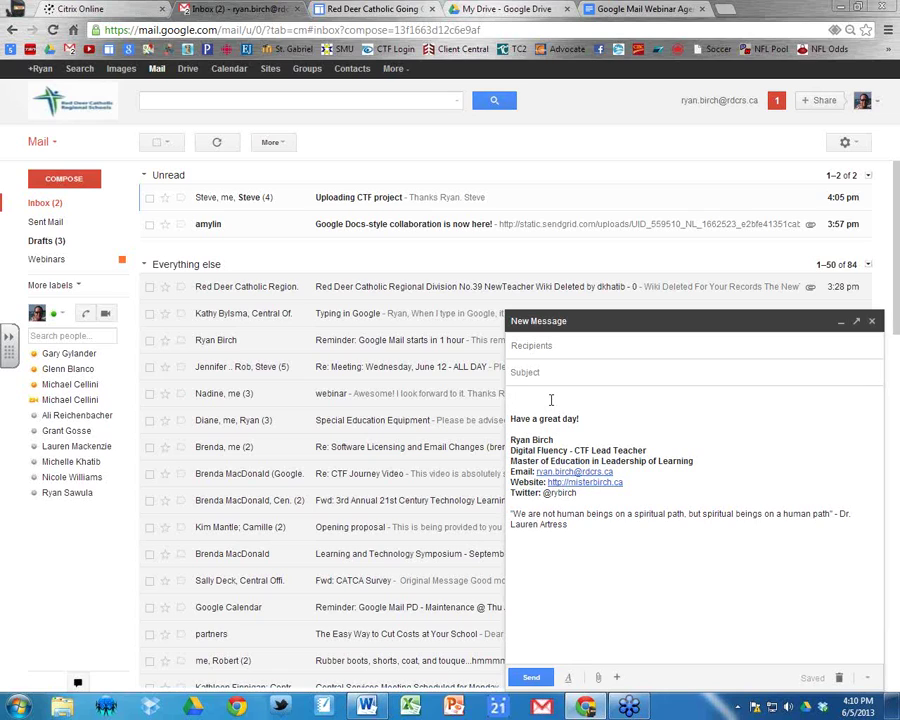
type("Seind")
Correct 'Seind' to 'Send' using the spelling suggestions, then delete the word.
double_click(532, 398)
right_click(532, 398)
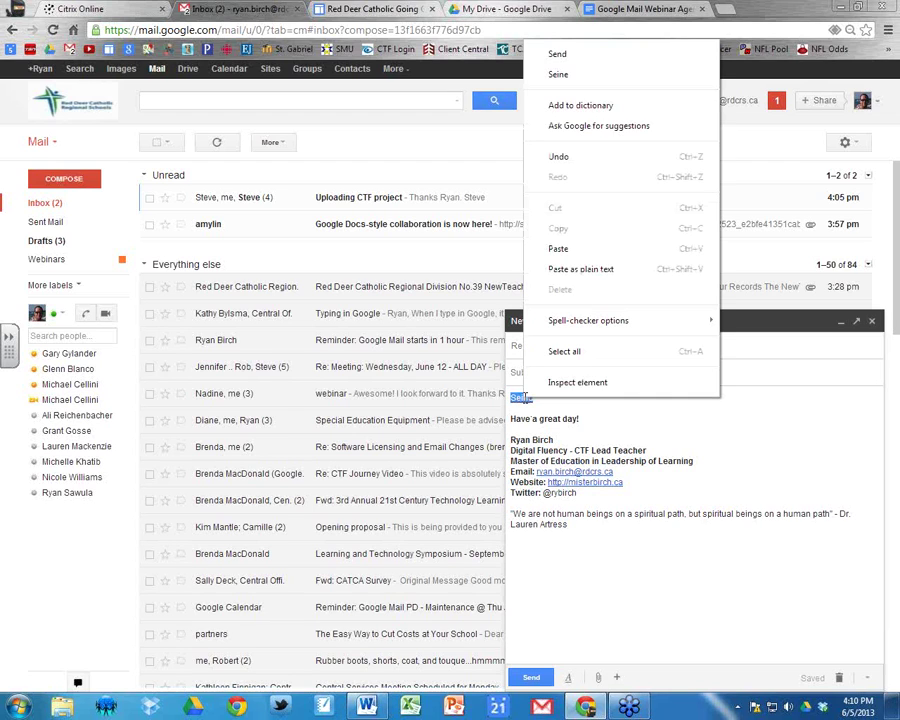
left_click(557, 54)
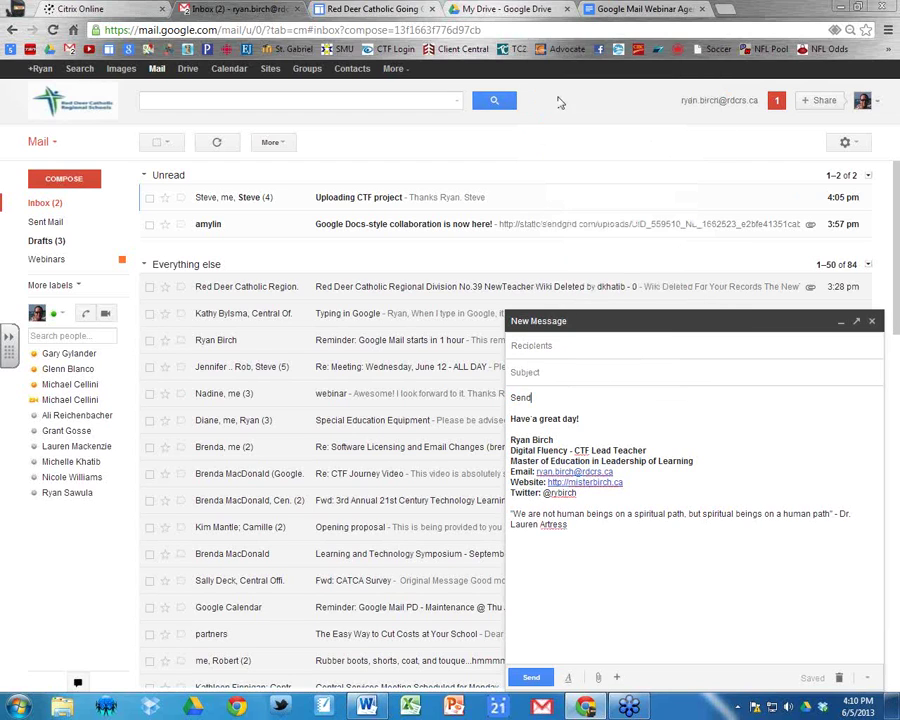
left_click_drag(544, 400, 507, 405)
key("BackSpace")
Type 'Recieved', correct it to 'Receive' from the spelling suggestions, and discard the draft.
left_click(867, 679)
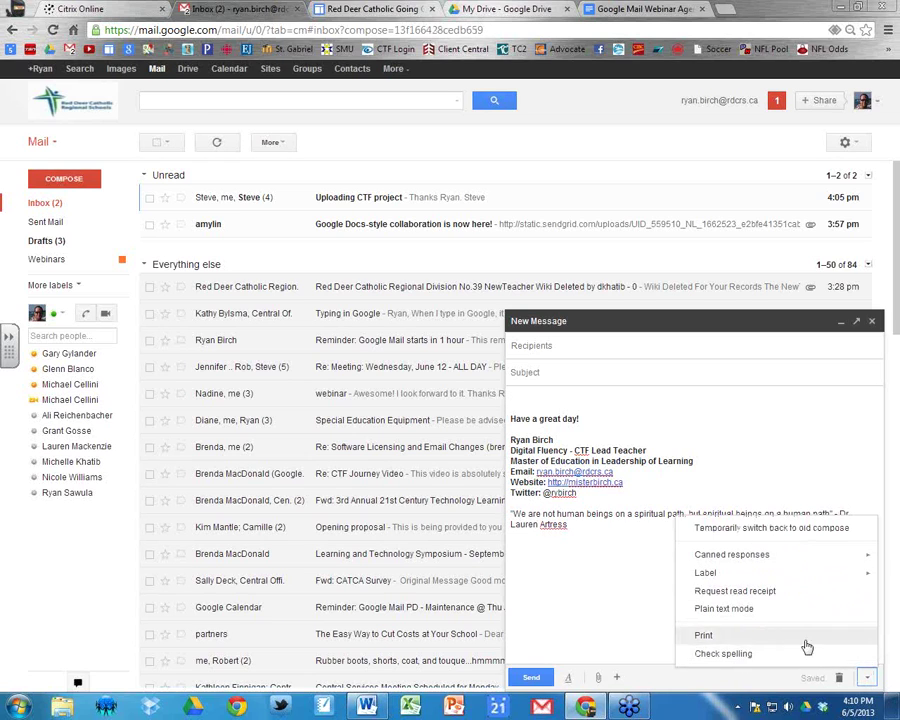
left_click(867, 679)
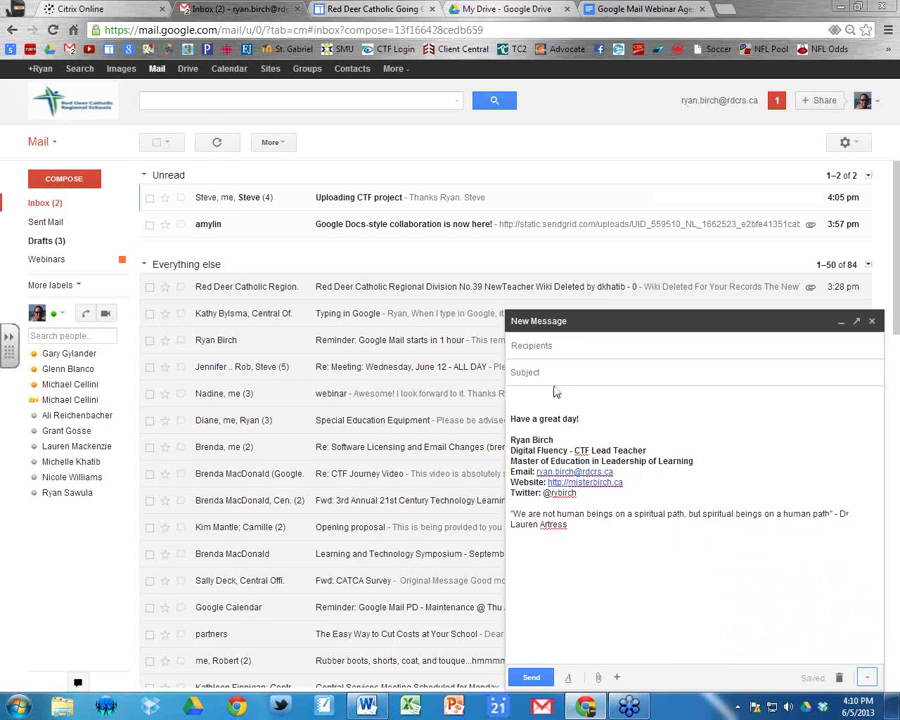
type("Recieved")
right_click(527, 398)
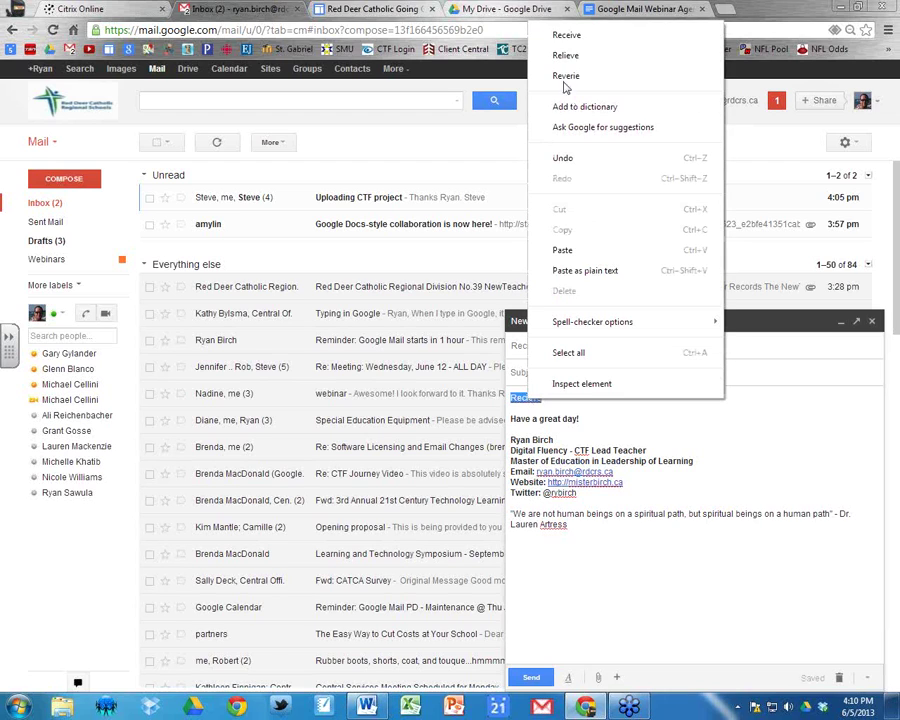
left_click(567, 36)
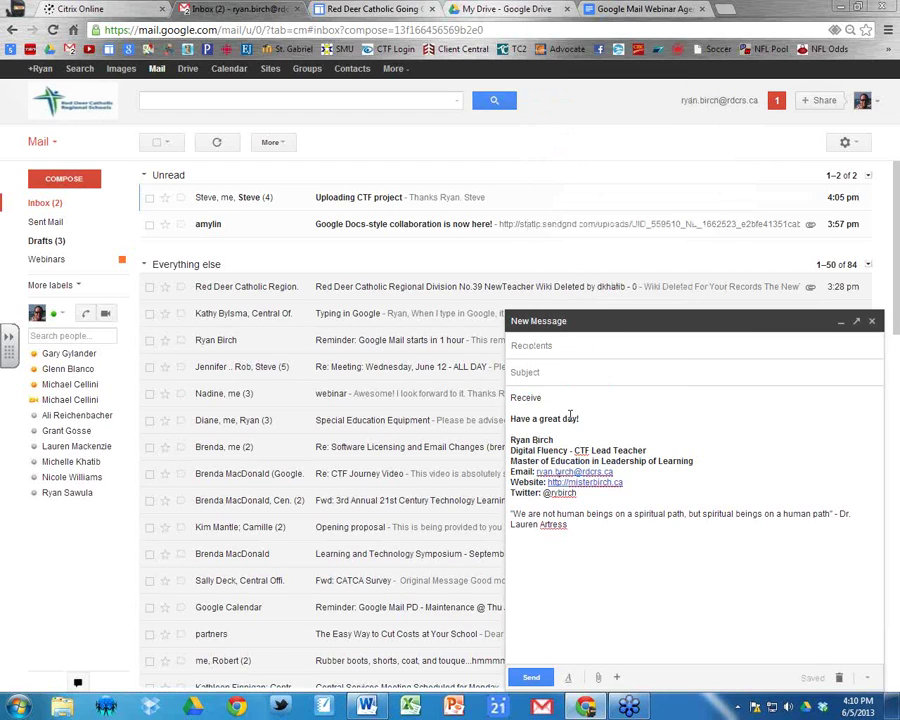
left_click(839, 678)
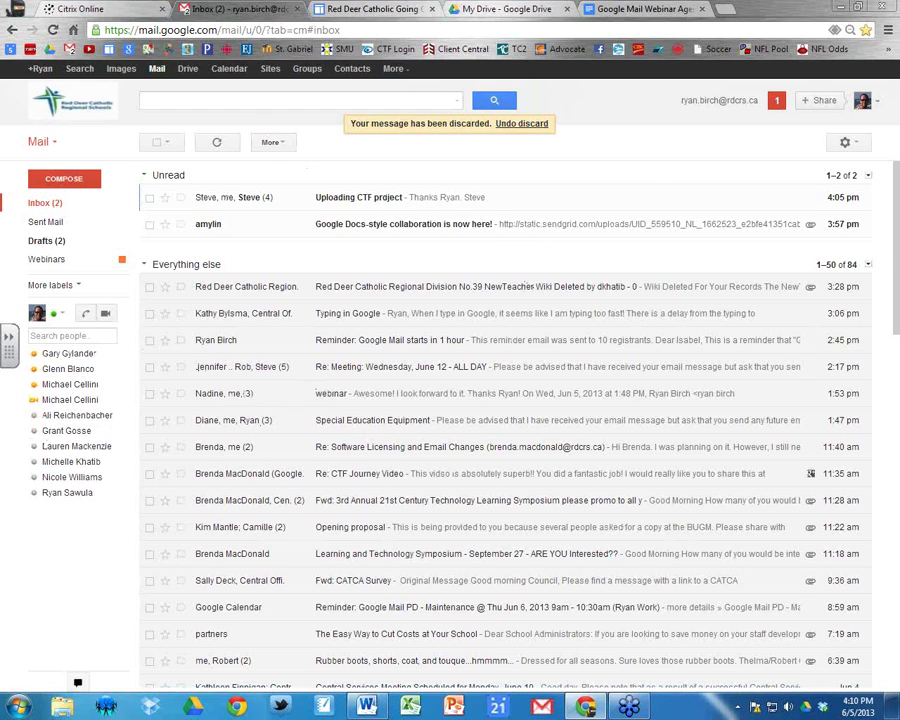
Apply the Dusk colour theme from the Themes tab of Gmail settings.
left_click(852, 145)
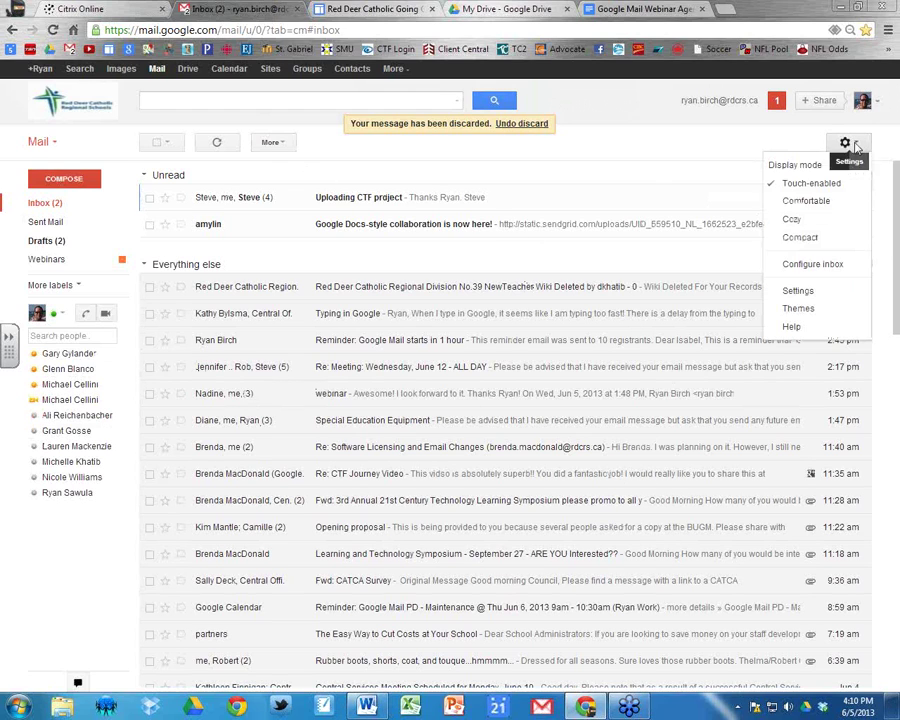
left_click(797, 292)
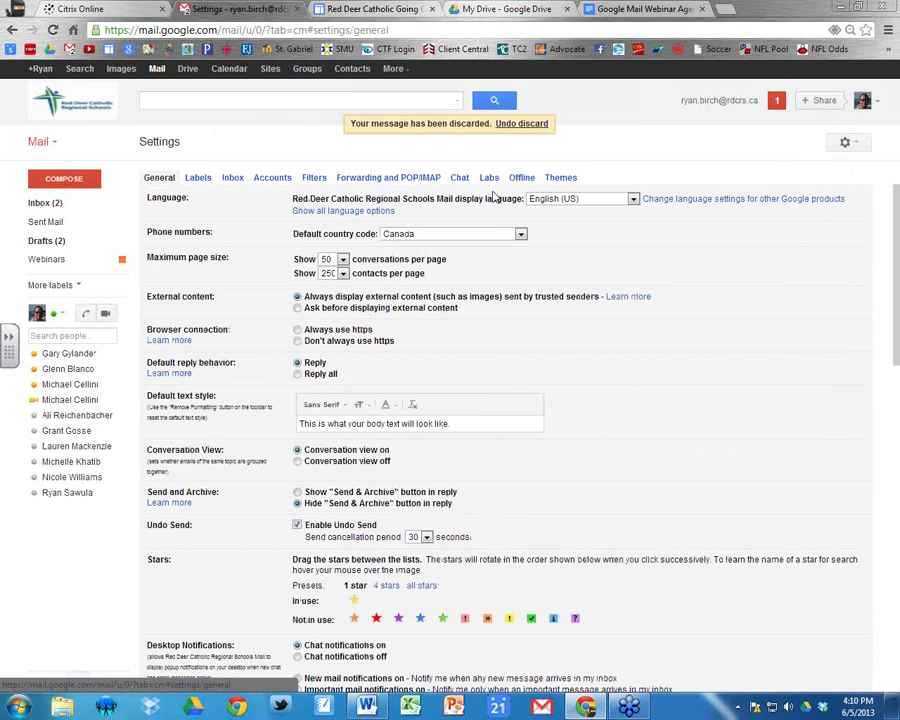
left_click(563, 180)
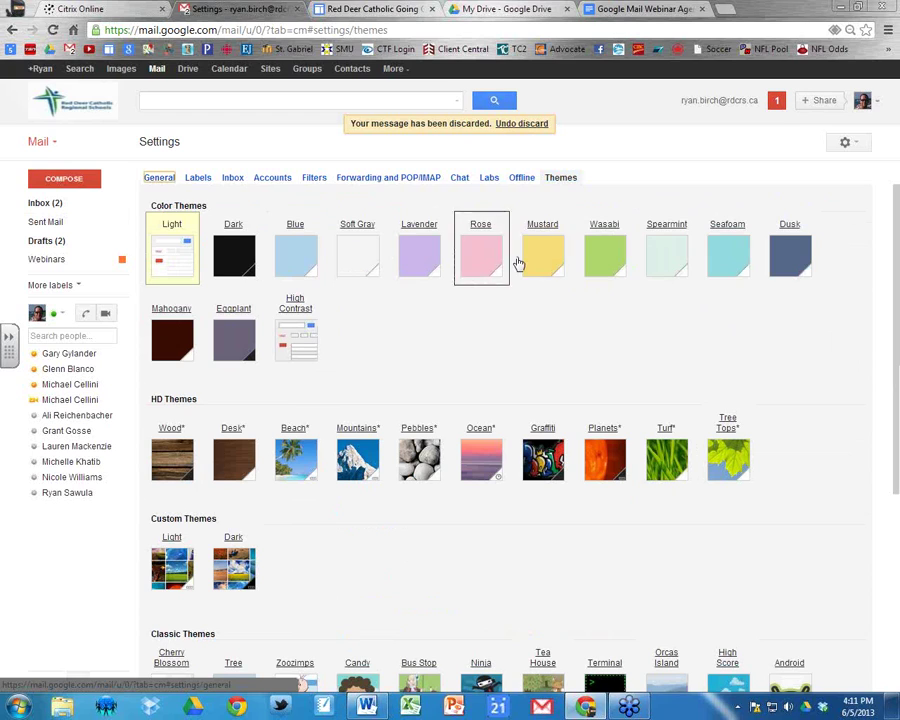
left_click(797, 253)
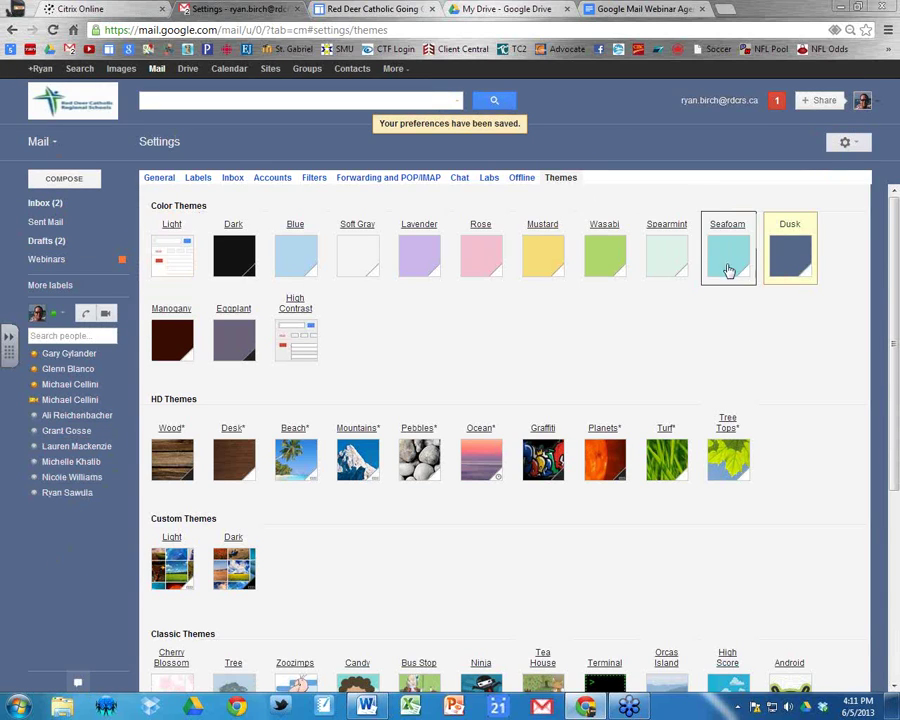
scroll(566, 502, "down", 3)
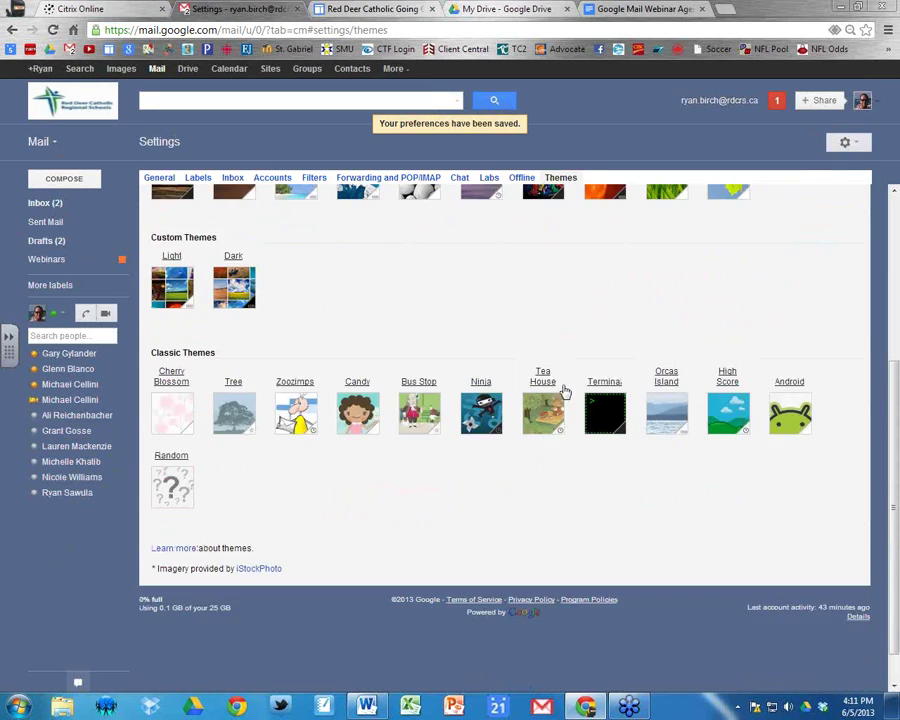
scroll(617, 559, "up", 3)
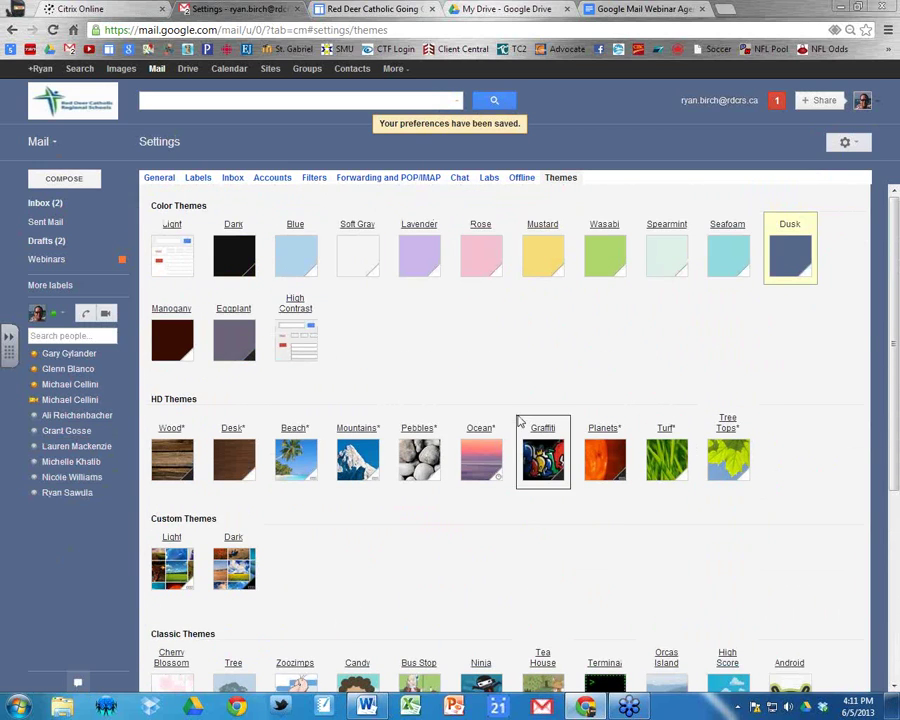
Apply the Mountains HD theme with a city name entered, then return to the inbox.
scroll(519, 422, "down", 1)
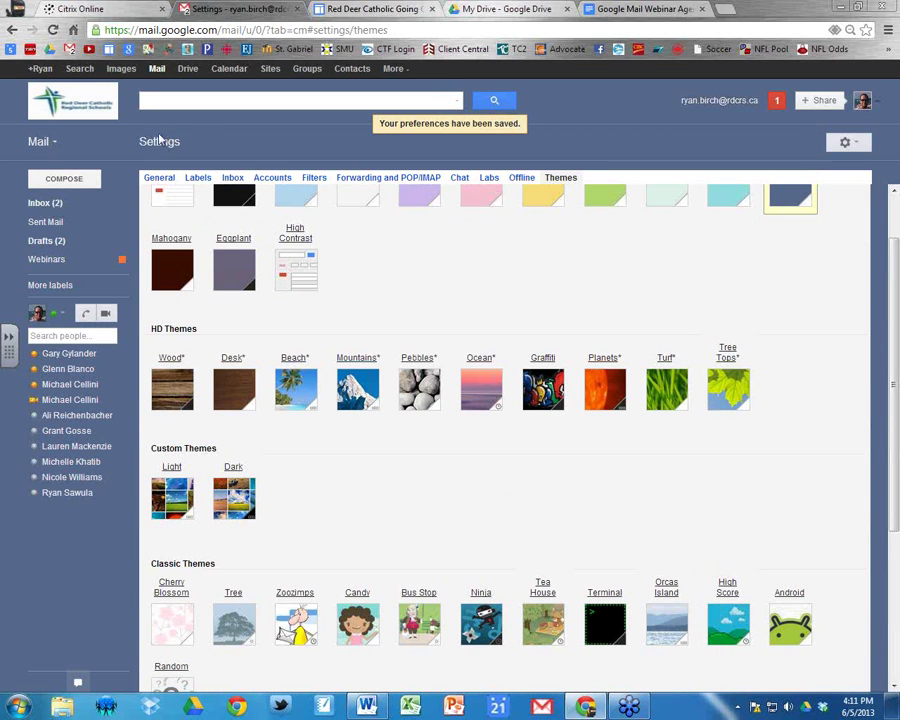
left_click(355, 393)
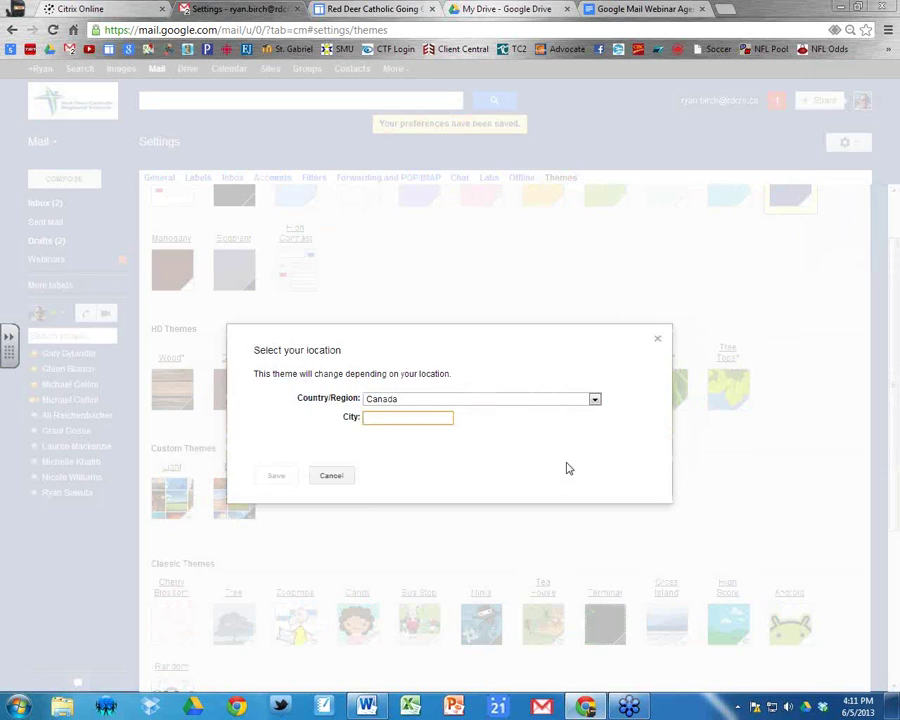
type("REa")
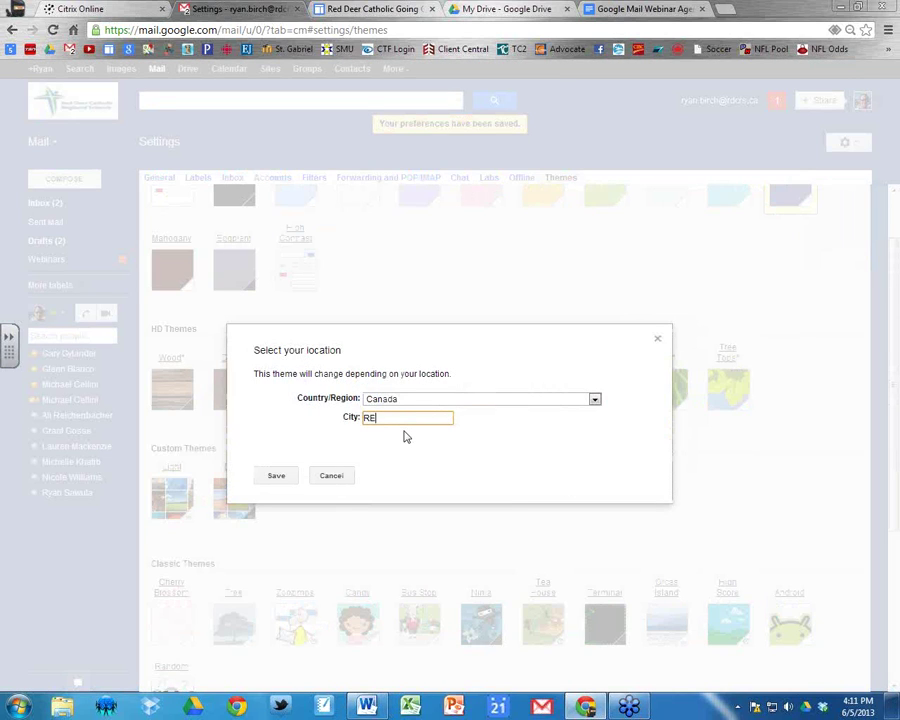
key("BackSpace")
key("BackSpace")
type("d De")
left_click(293, 476)
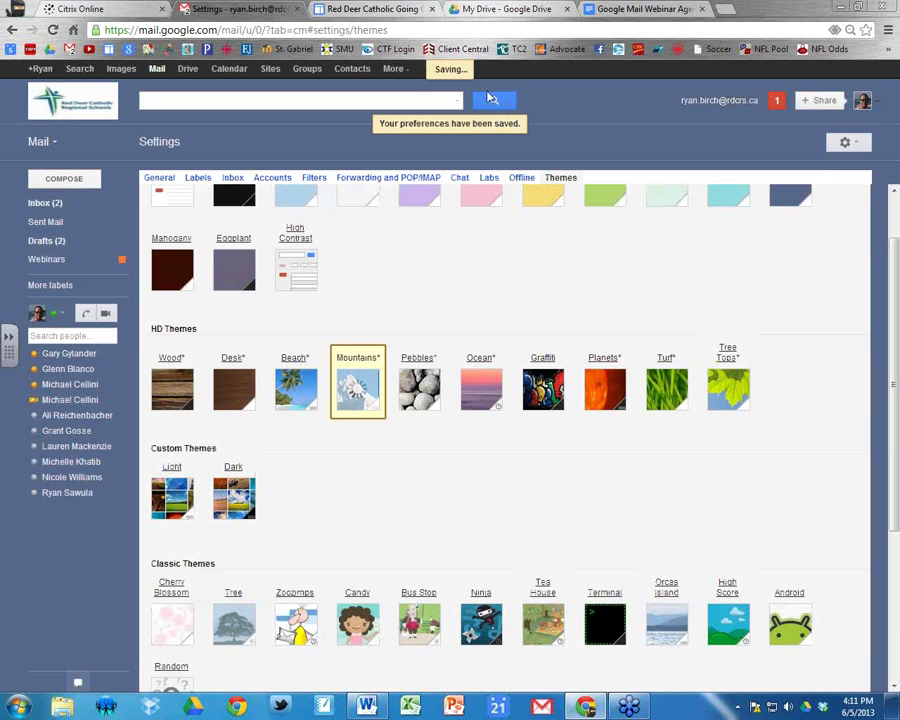
left_click(100, 88)
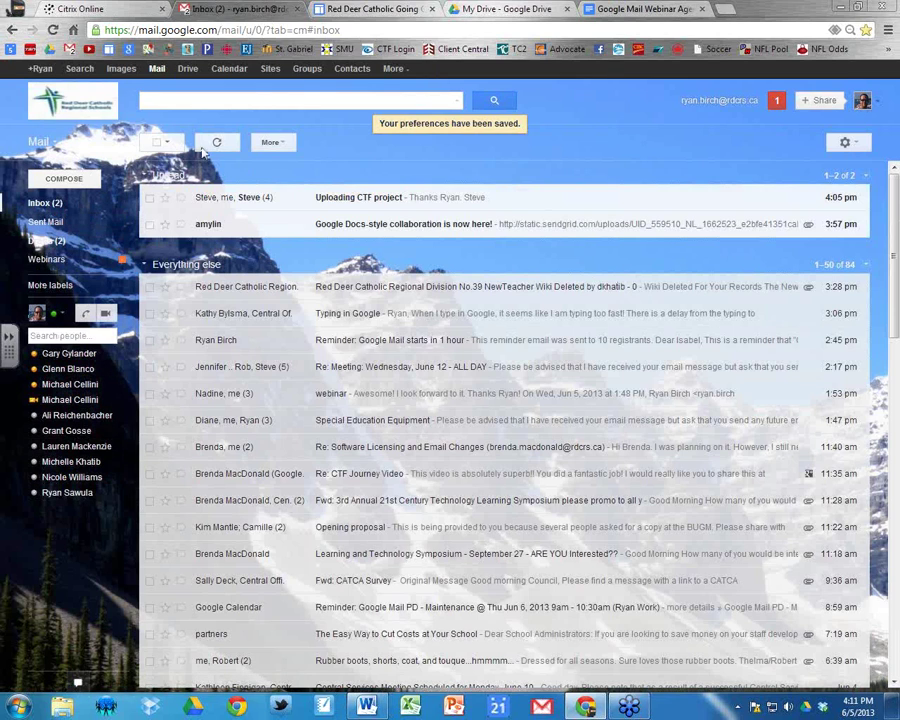
Switch the mailbox theme back to the Dusk colour theme.
left_click(848, 142)
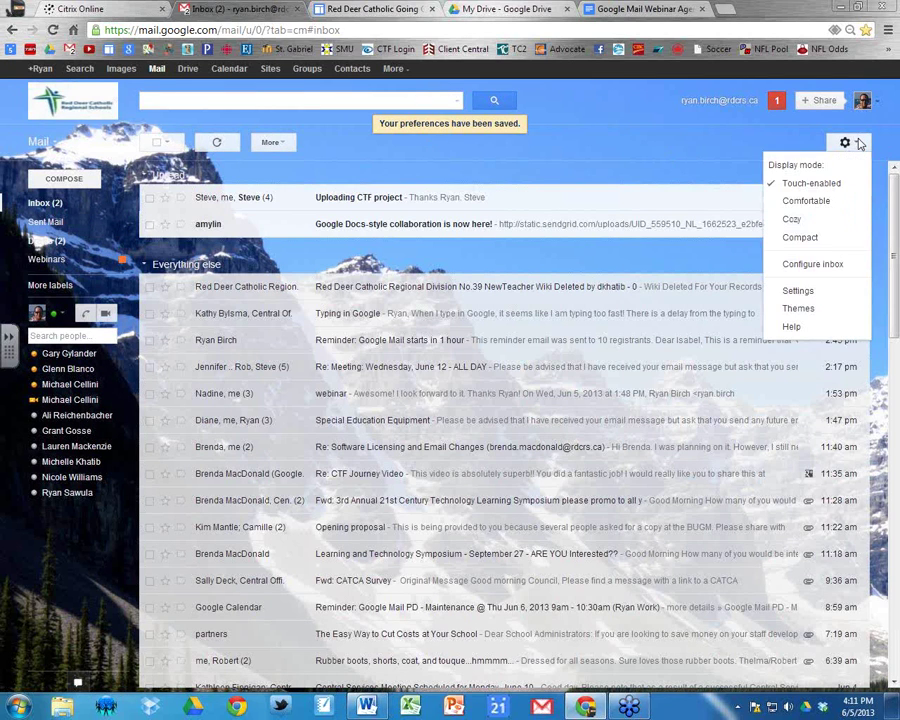
left_click(813, 318)
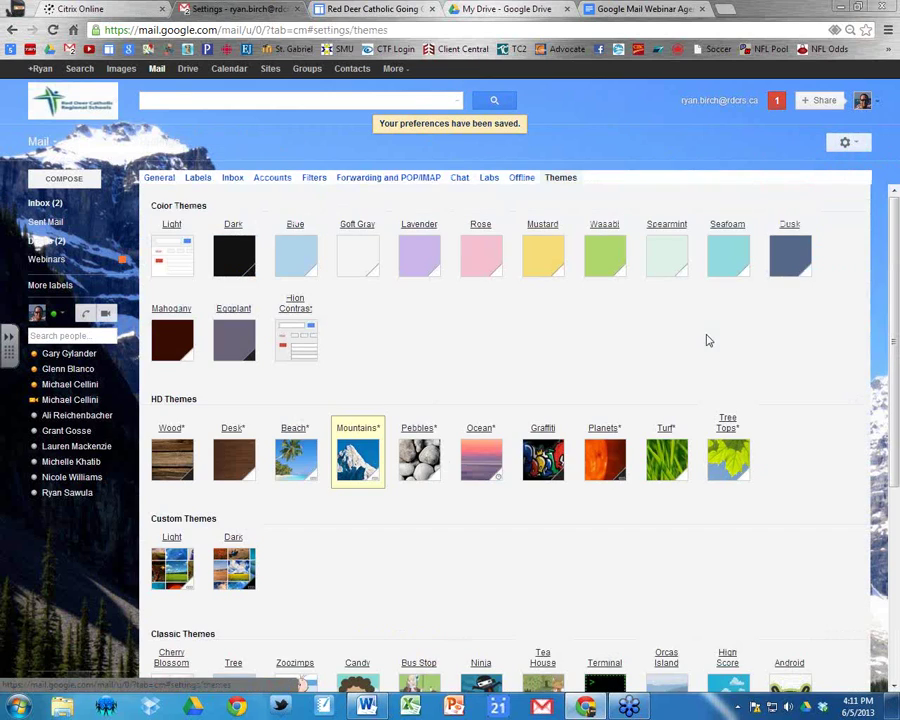
left_click(787, 262)
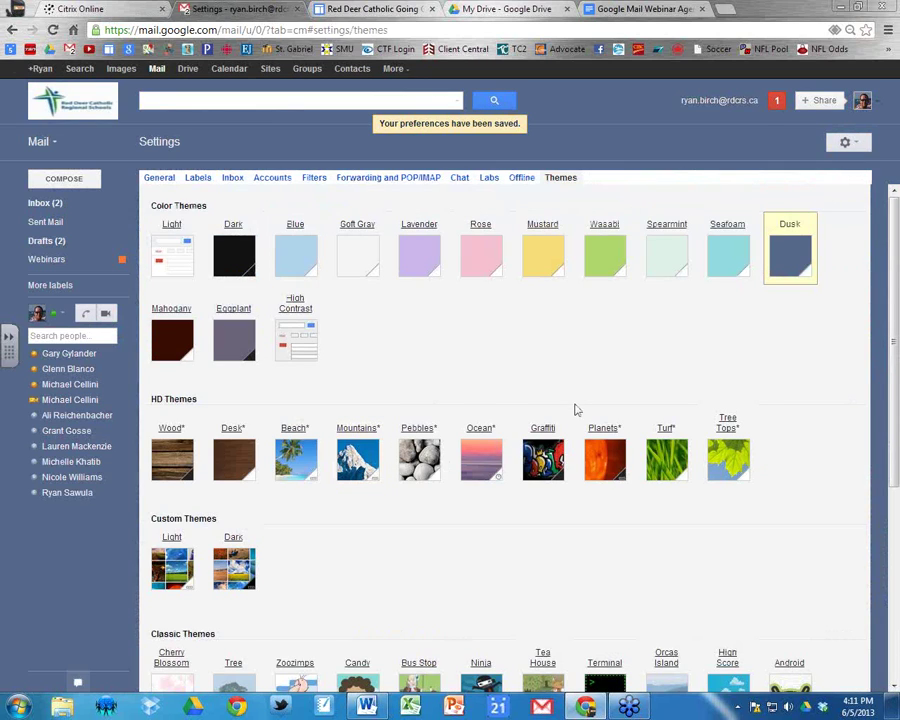
scroll(576, 410, "down", 3)
scroll(576, 418, "up", 3)
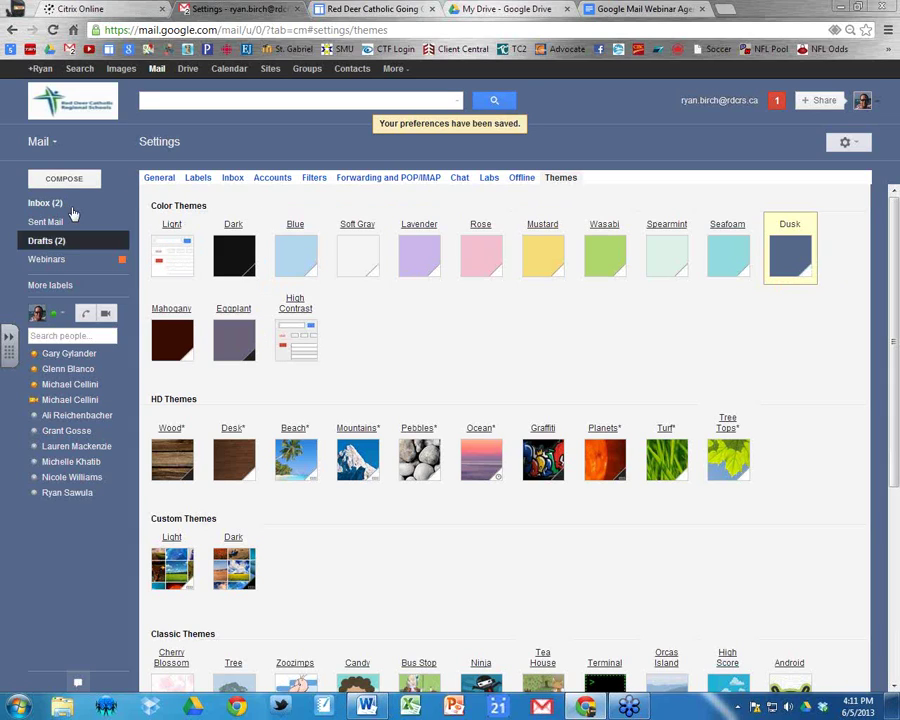
left_click(45, 223)
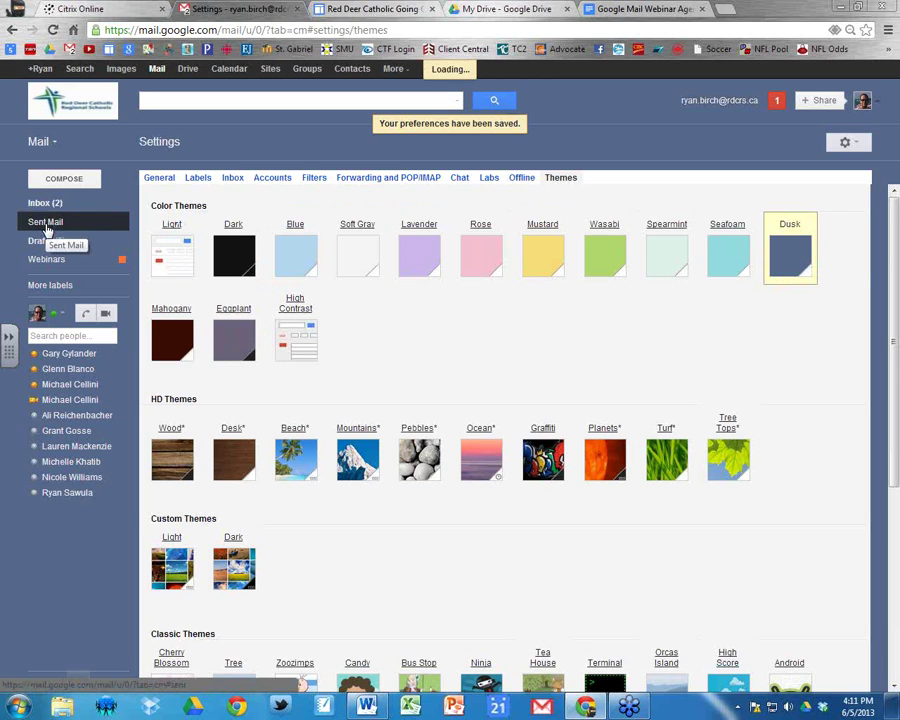
Inspect the signature block on the sent Google Calendar Sessions message, then return to Inbox.
left_click(40, 204)
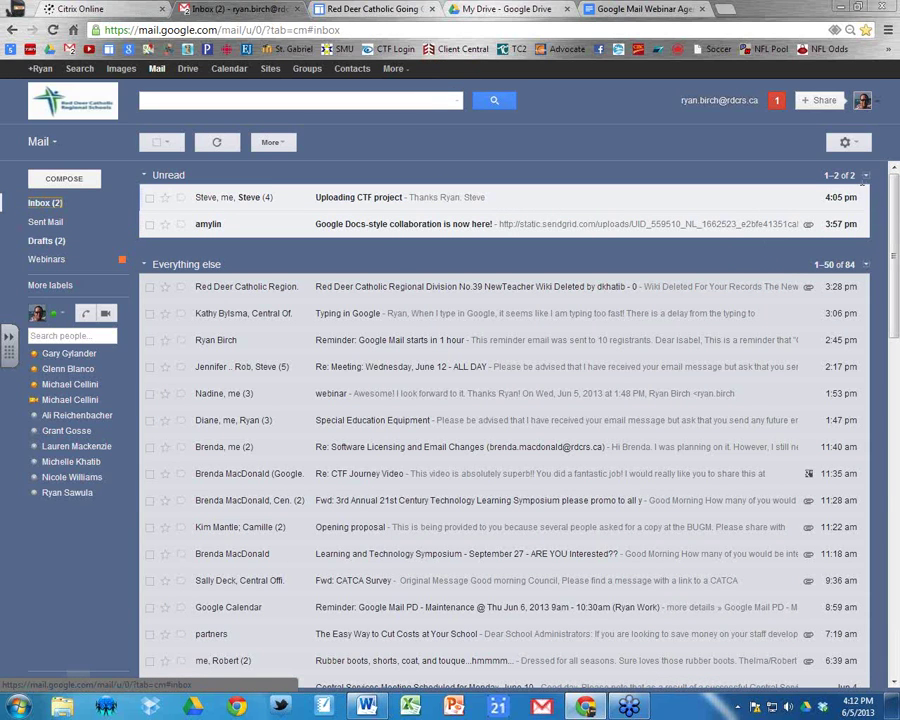
left_click(40, 203)
left_click(43, 223)
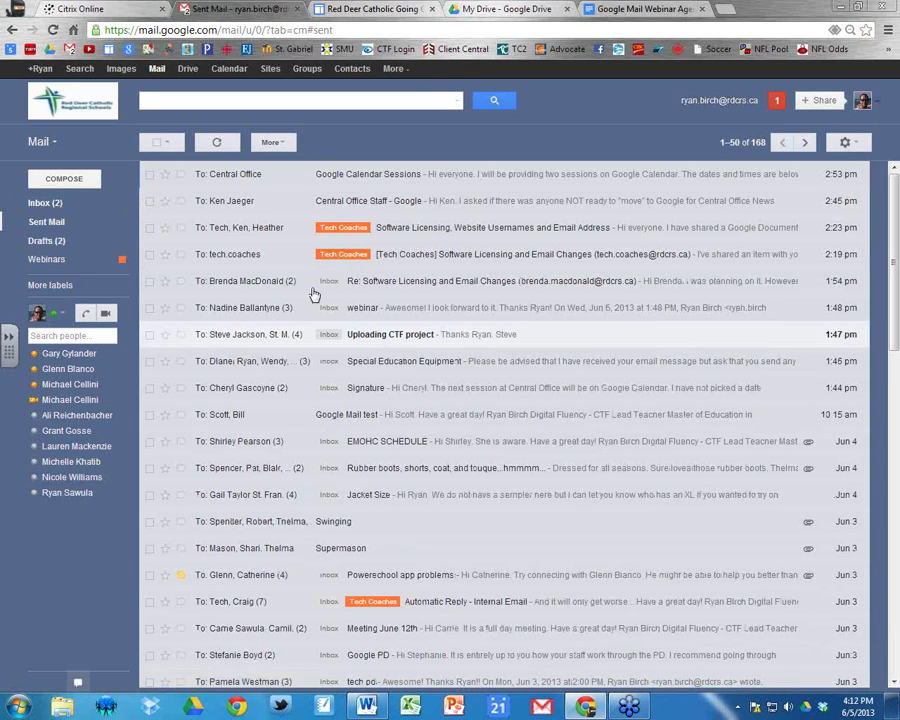
left_click(380, 181)
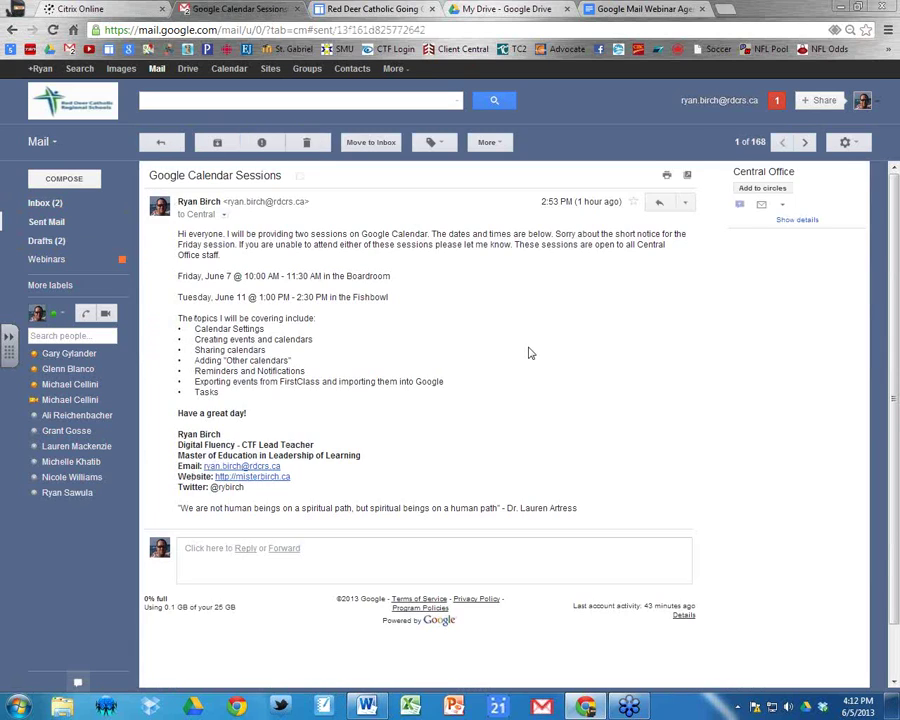
left_click_drag(179, 413, 610, 519)
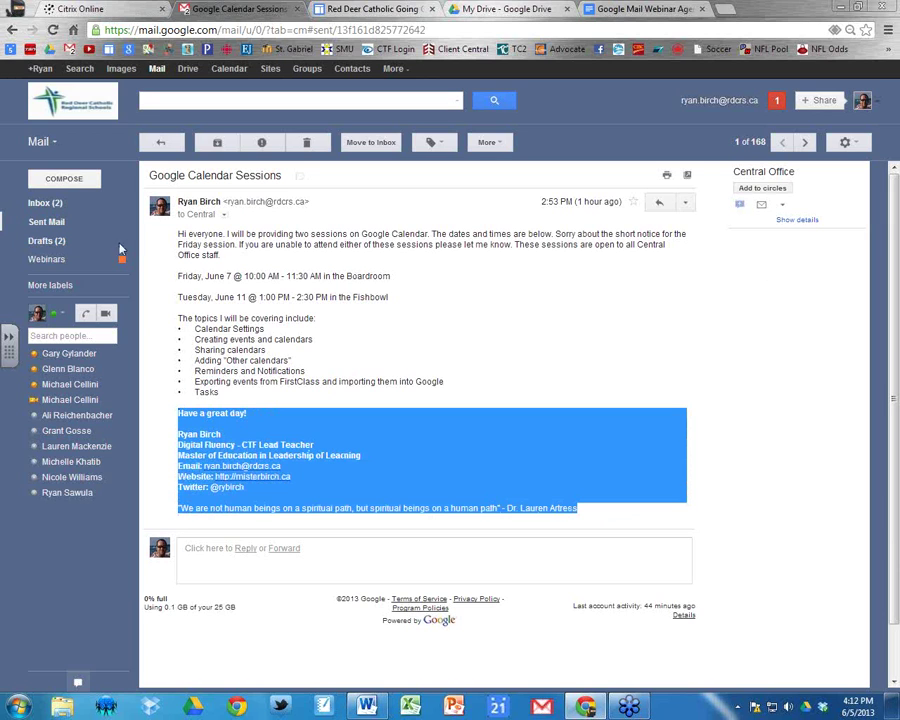
left_click(164, 143)
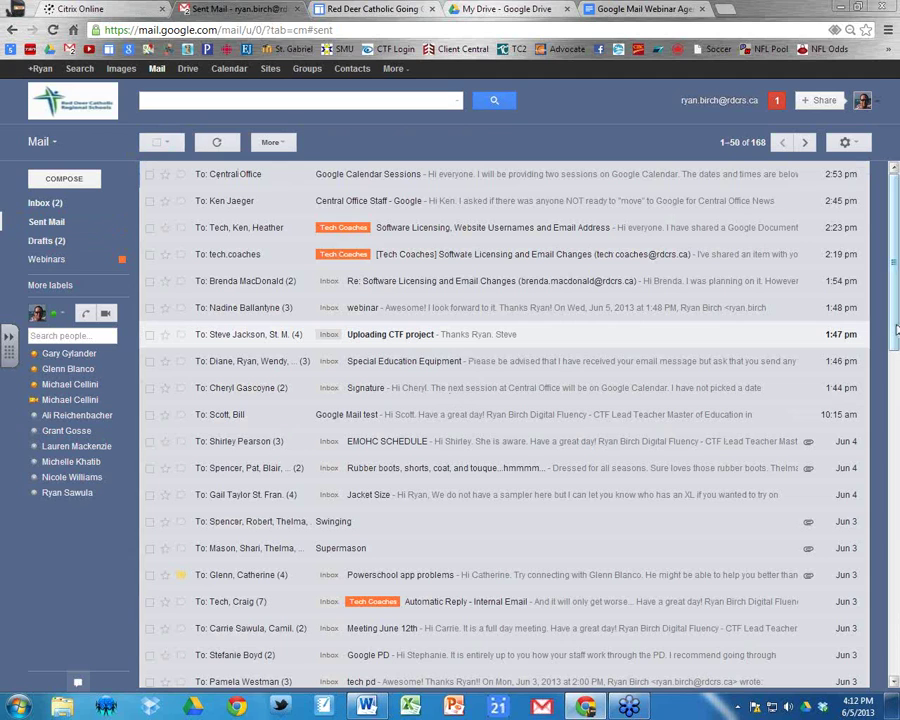
left_click(44, 202)
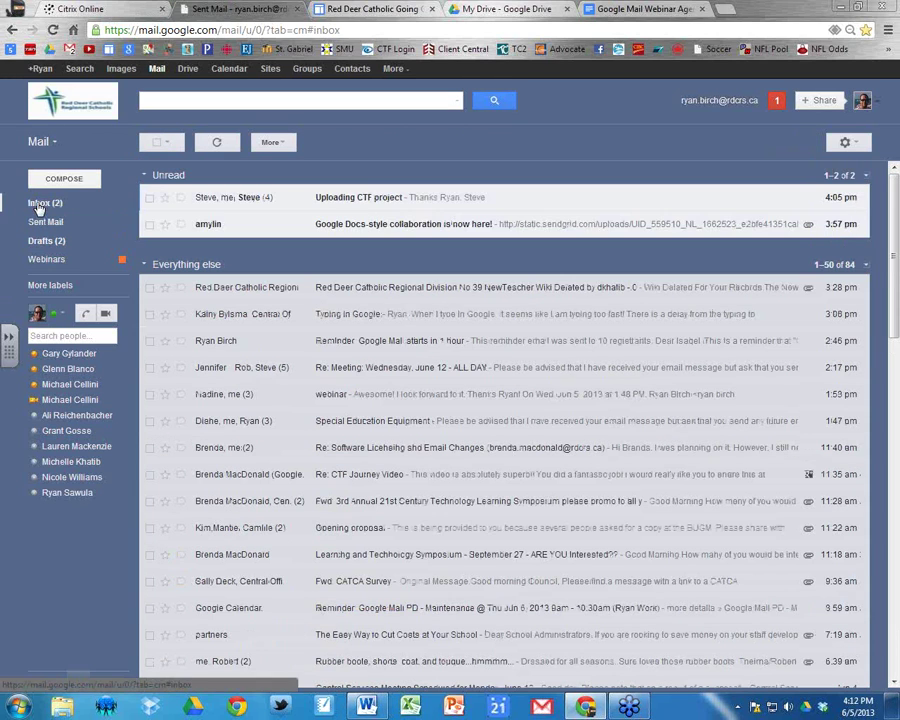
left_click(845, 142)
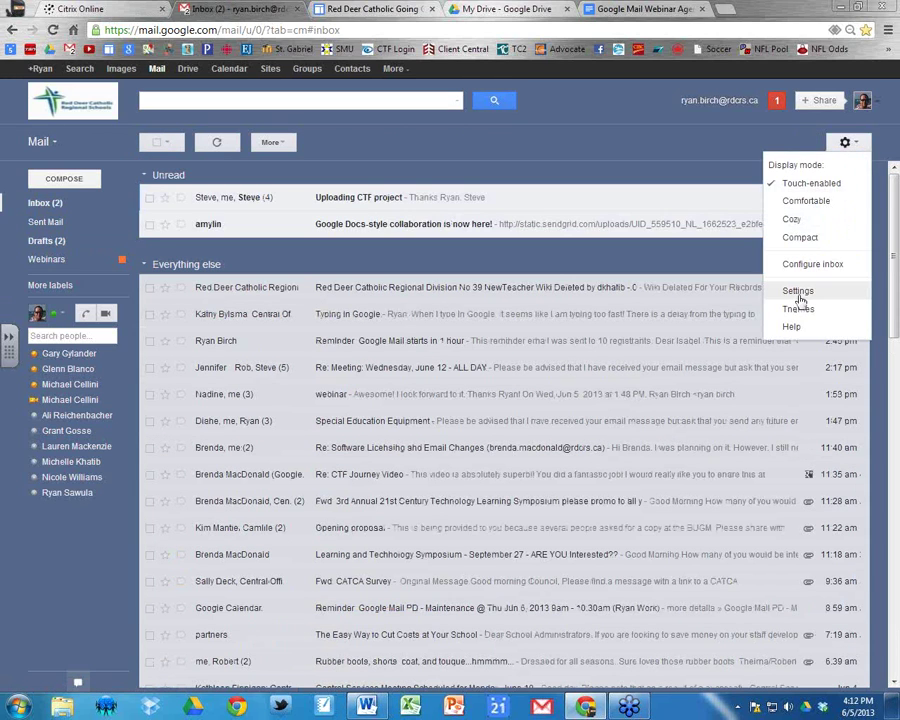
left_click(801, 291)
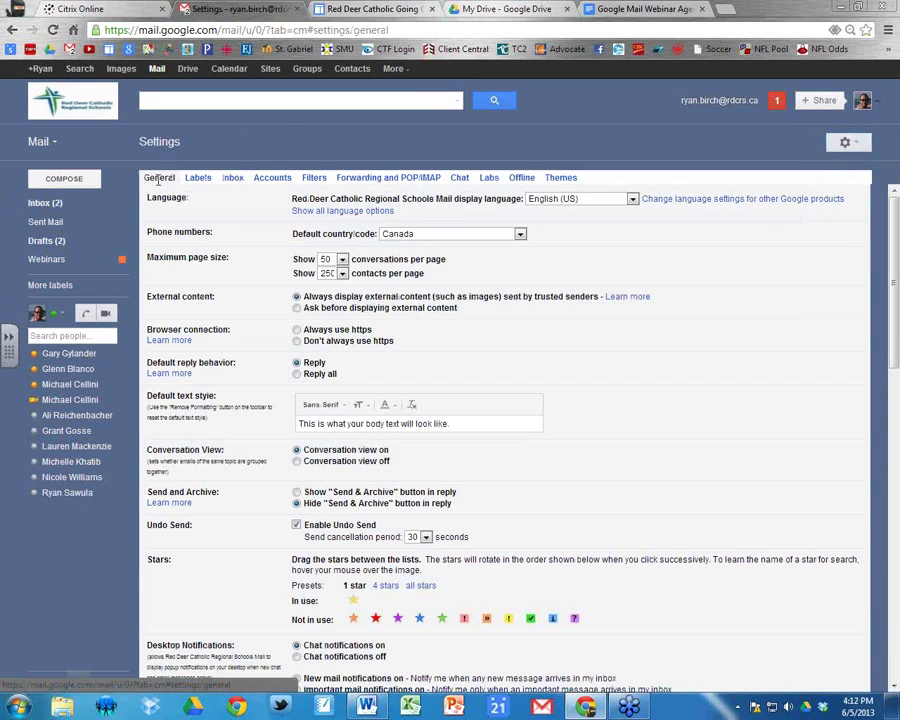
scroll(426, 524, "down", 12)
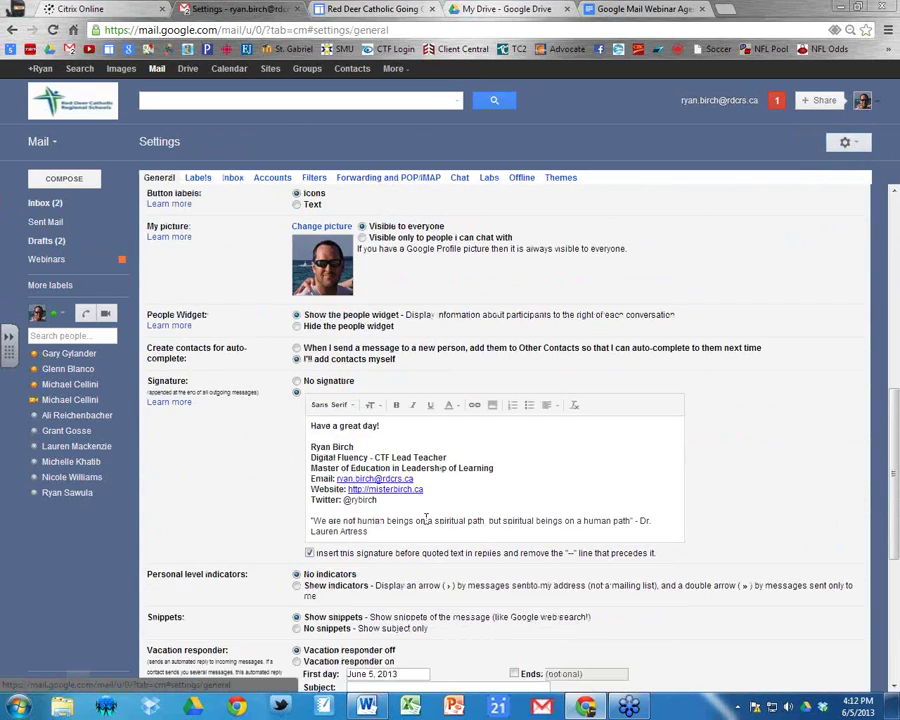
scroll(426, 524, "up", 3)
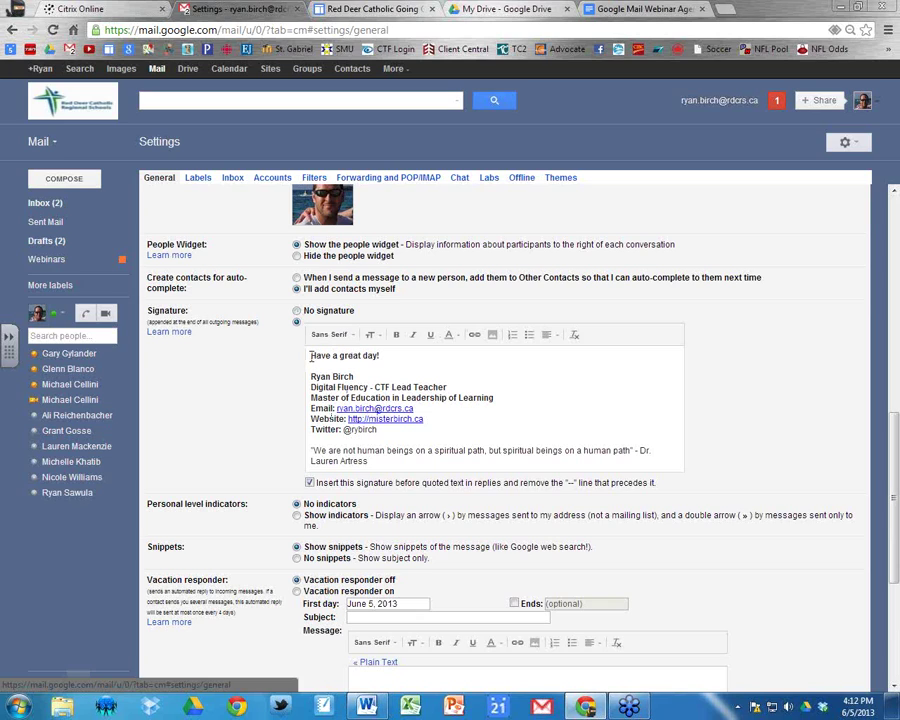
mouse_move(311, 356)
left_mouse_down()
mouse_move(446, 390)
mouse_move(595, 460)
left_mouse_up()
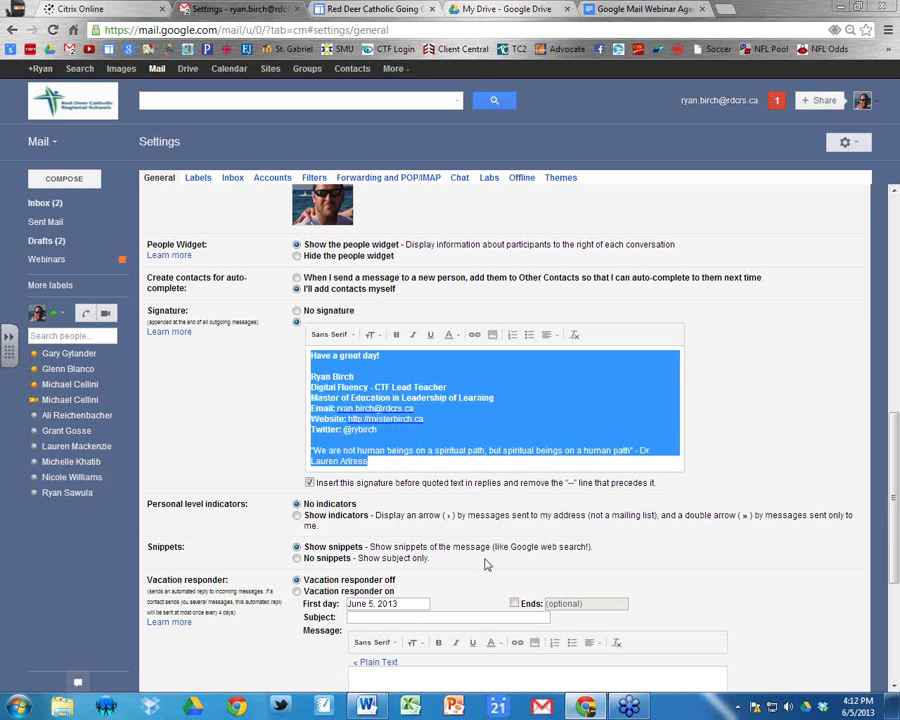
left_click(397, 463)
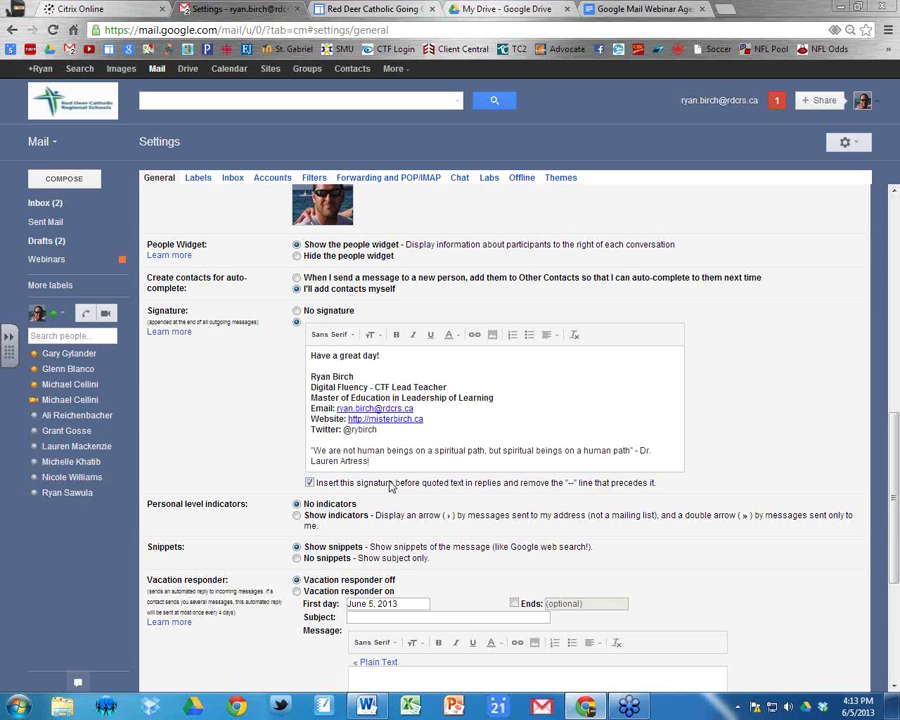
scroll(460, 512, "down", 3)
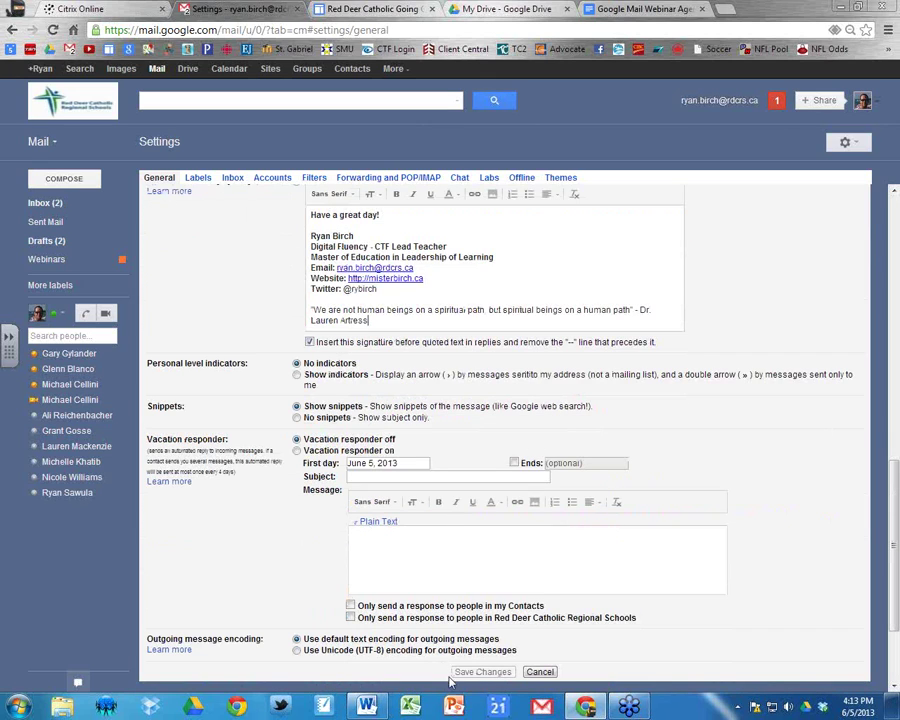
scroll(505, 392, "up", 9)
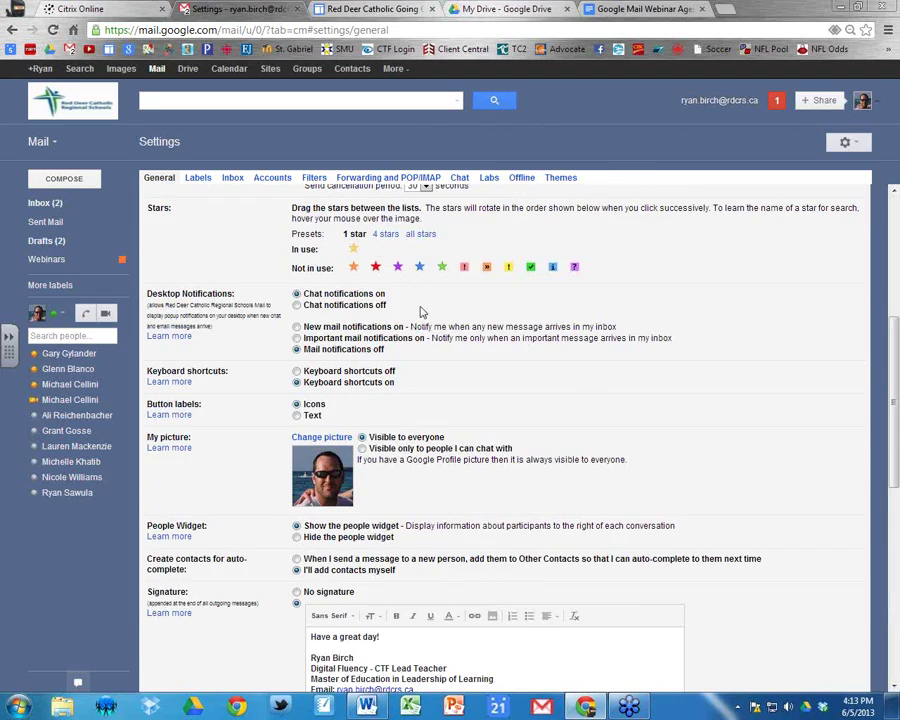
scroll(470, 300, "up", 8)
left_click(67, 205)
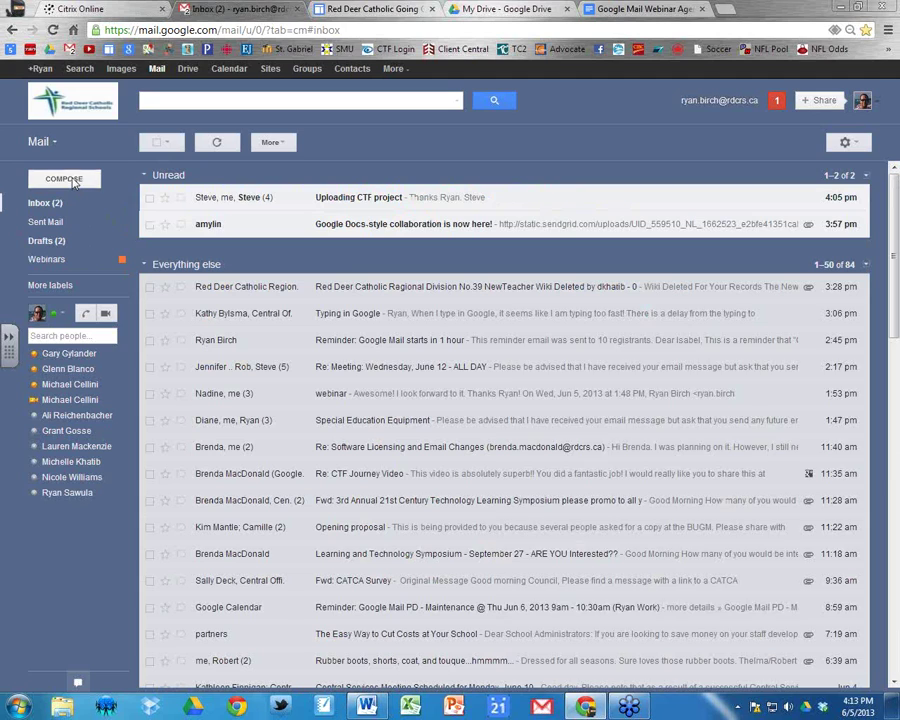
left_click(64, 179)
left_click(551, 396)
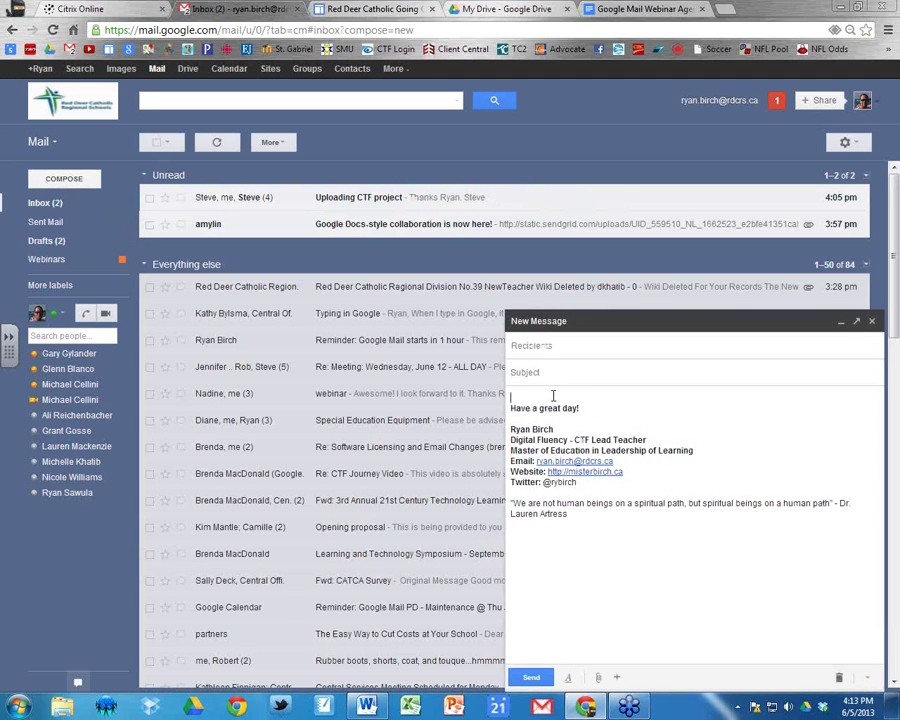
left_click(839, 677)
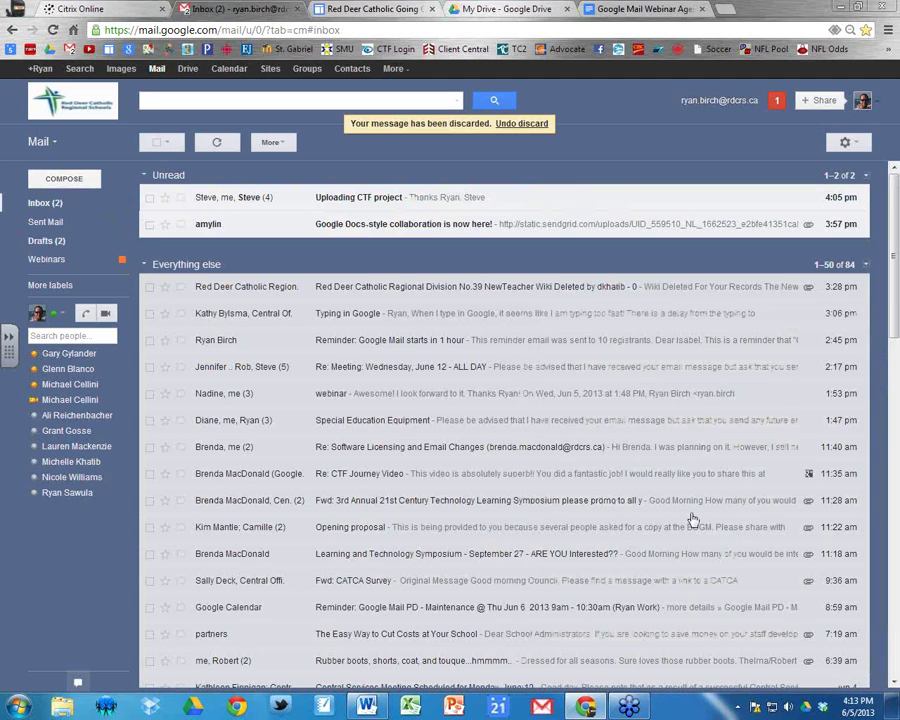
left_click(388, 316)
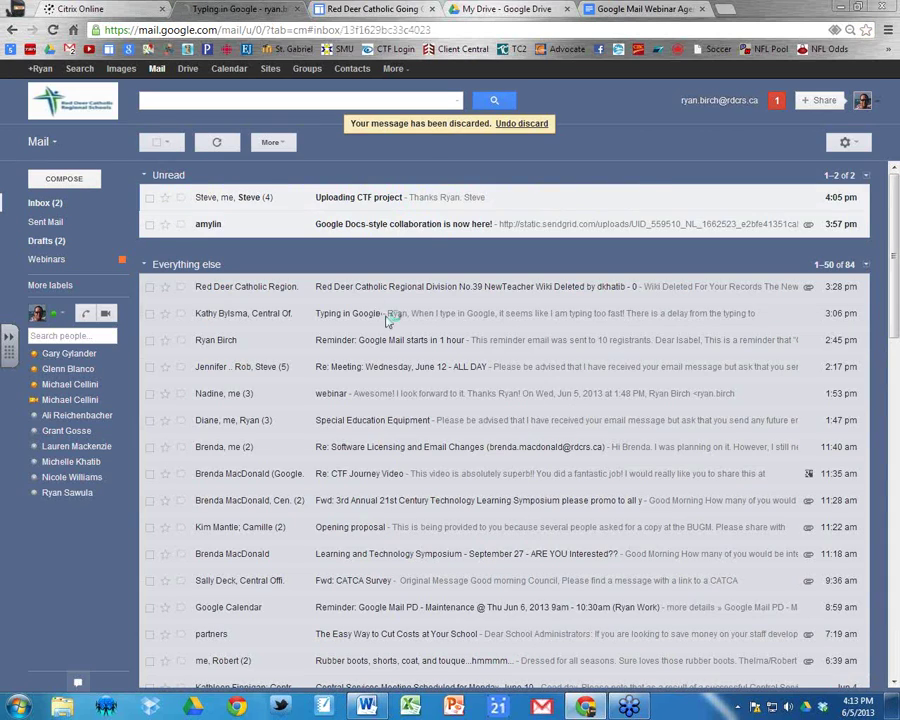
left_click(245, 297)
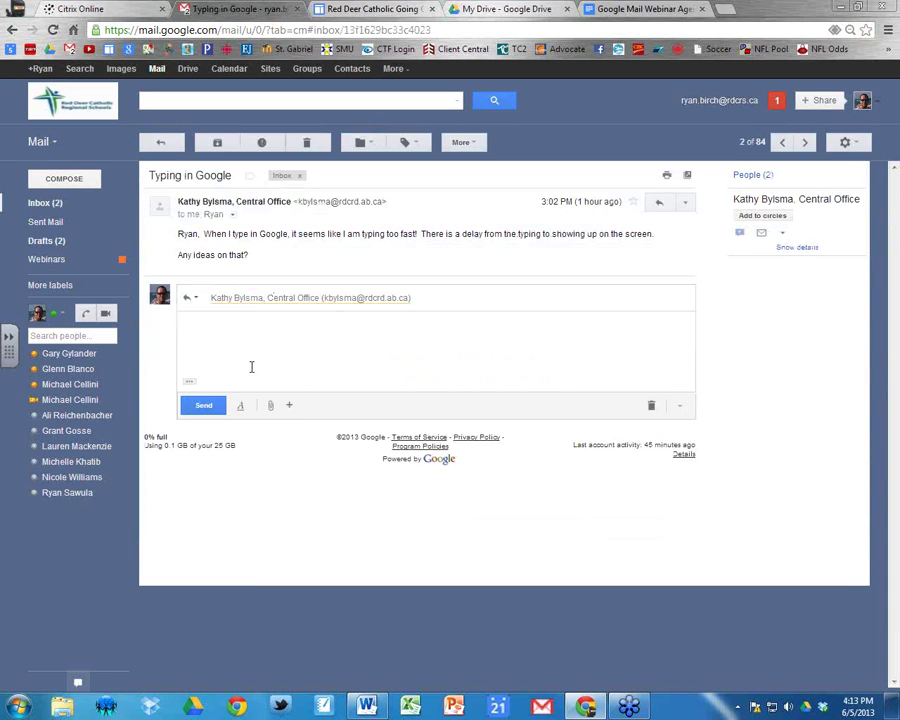
left_click(190, 386)
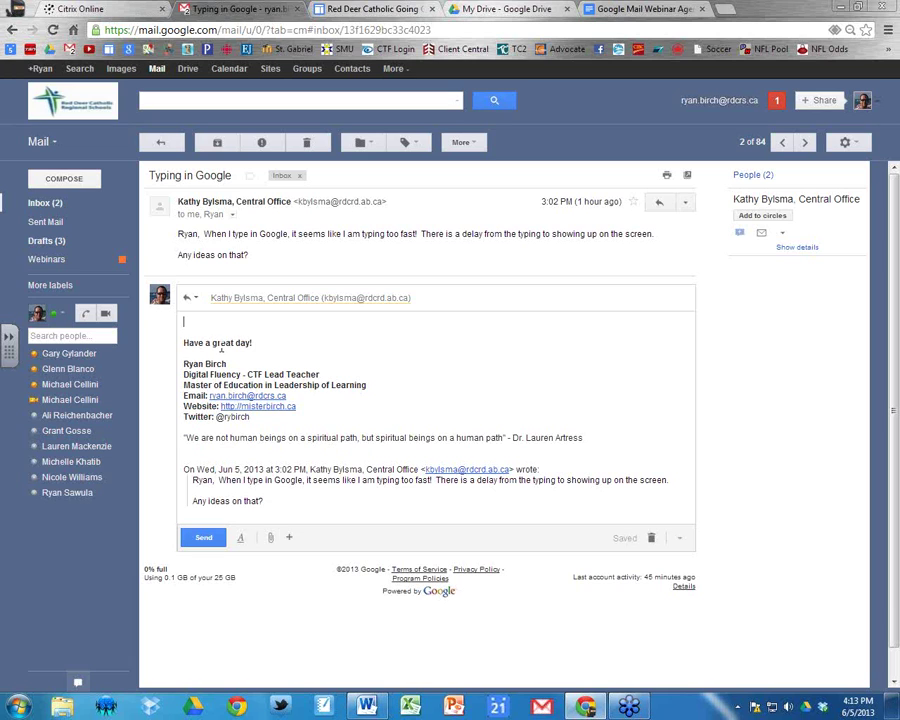
left_click(651, 540)
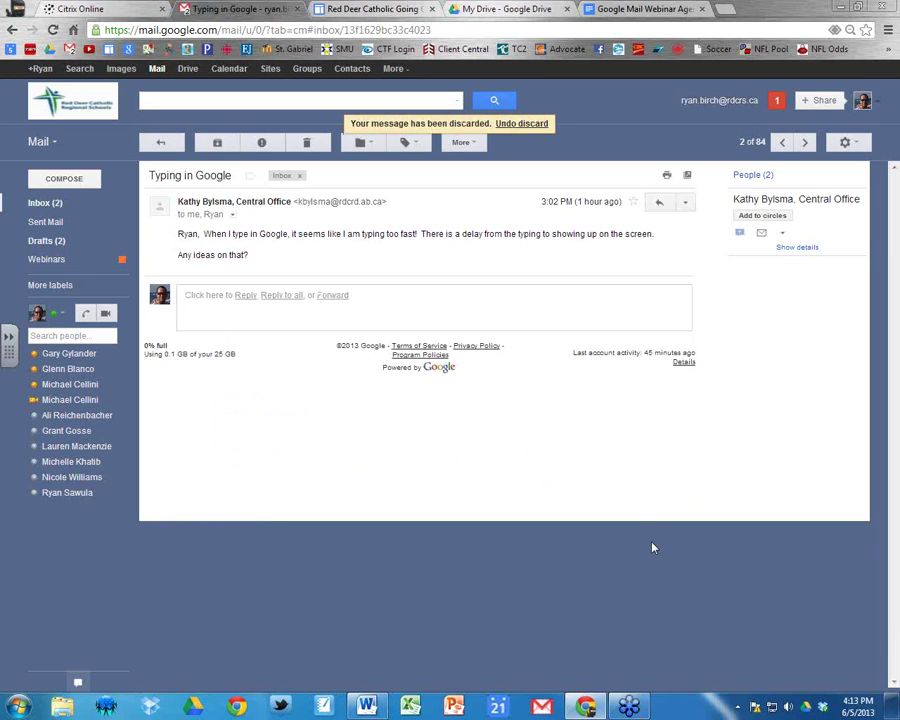
left_click(44, 202)
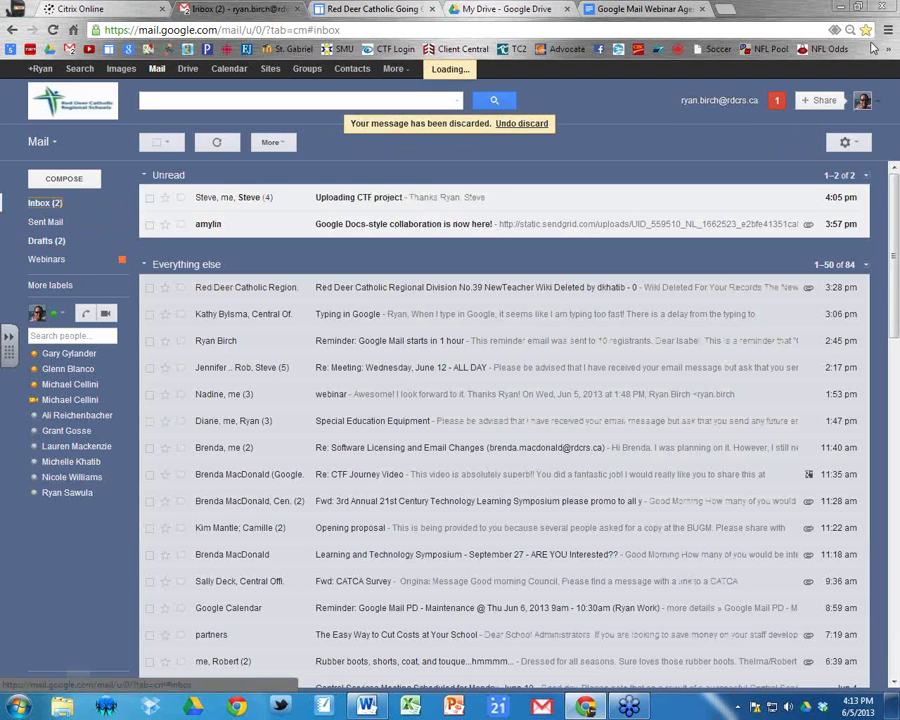